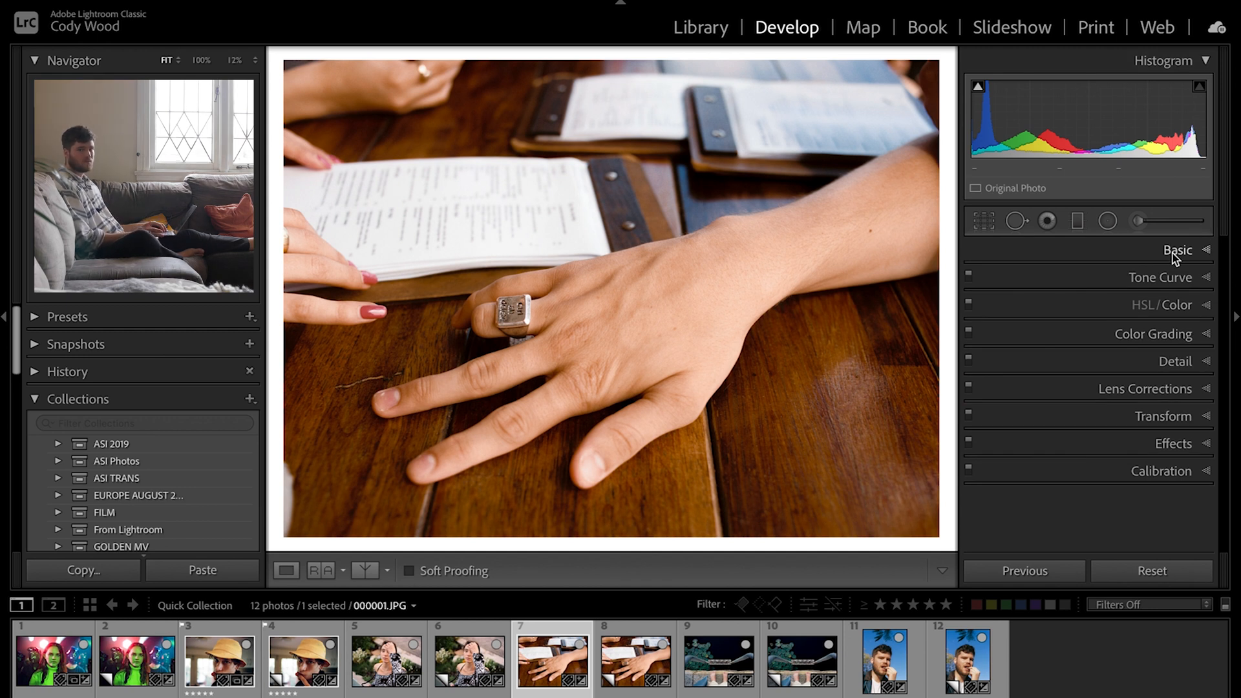
Step: Review the Basic adjustments and the Color Grading midtones wheel of the hand photo
left_click(1175, 252)
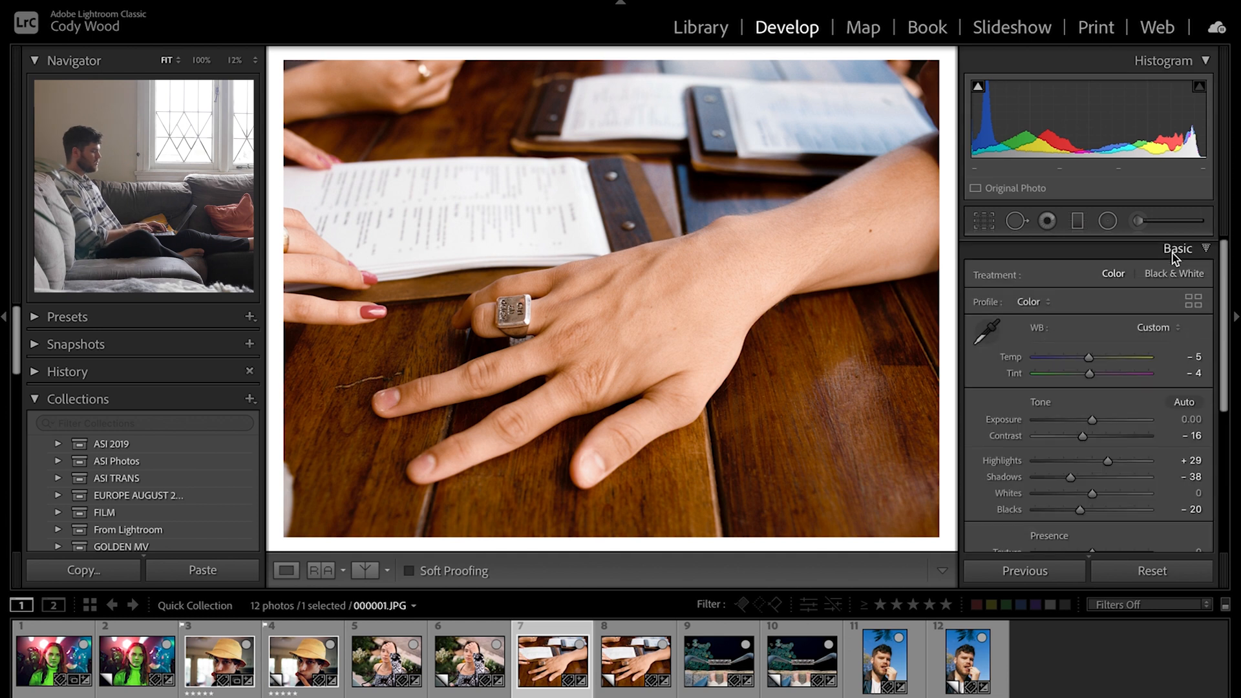
scroll(1157, 388, "down", 5)
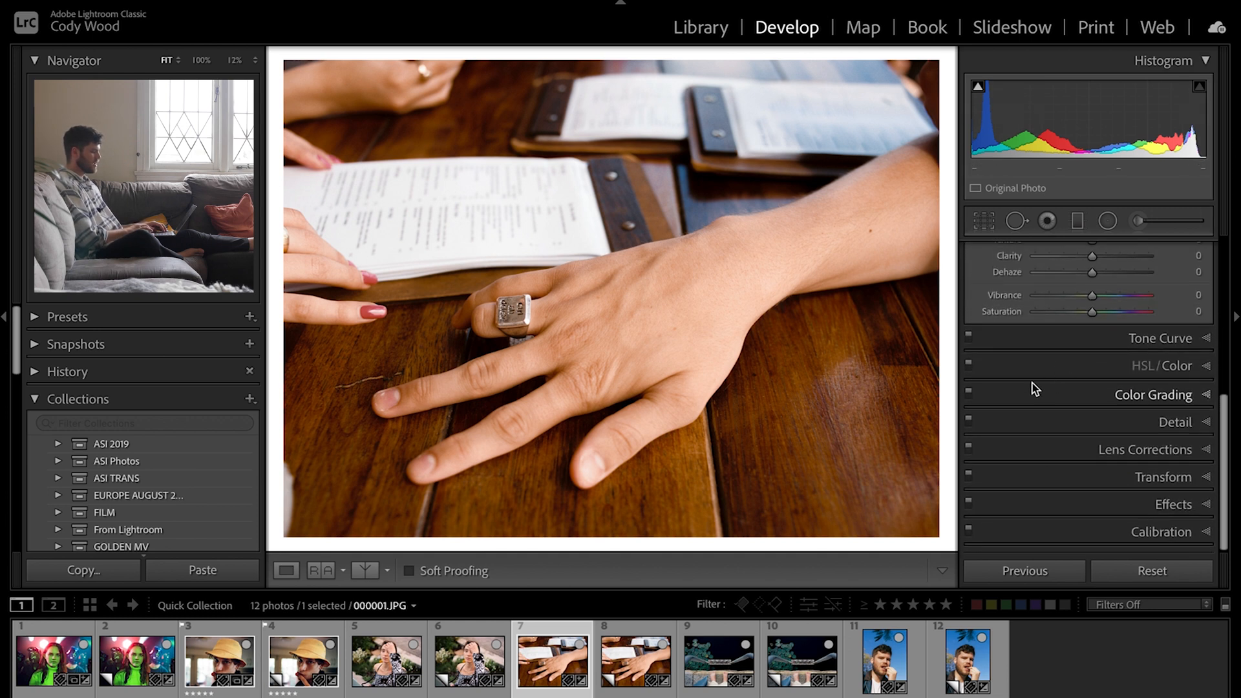
left_click(1163, 391)
scroll(1174, 257, "up", 1)
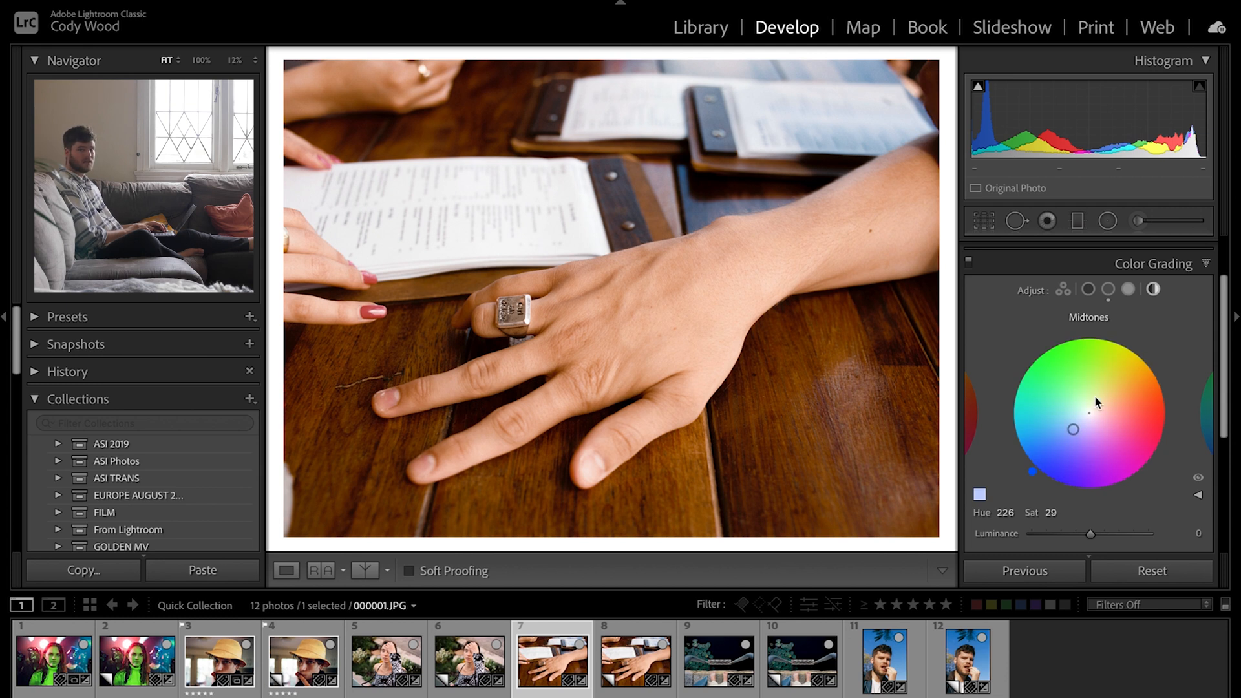
left_click(1174, 268)
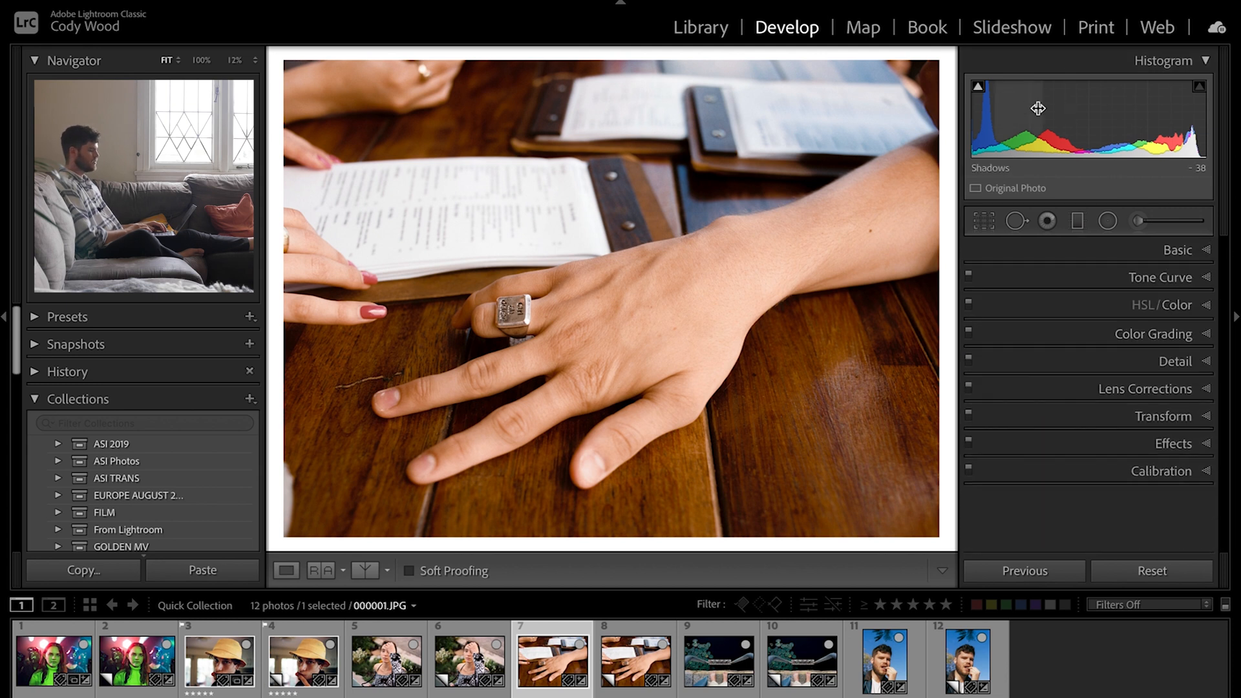
Step: Show the midtones, shadows and highlights wheels together in Color Grading and look over them
left_click(1154, 334)
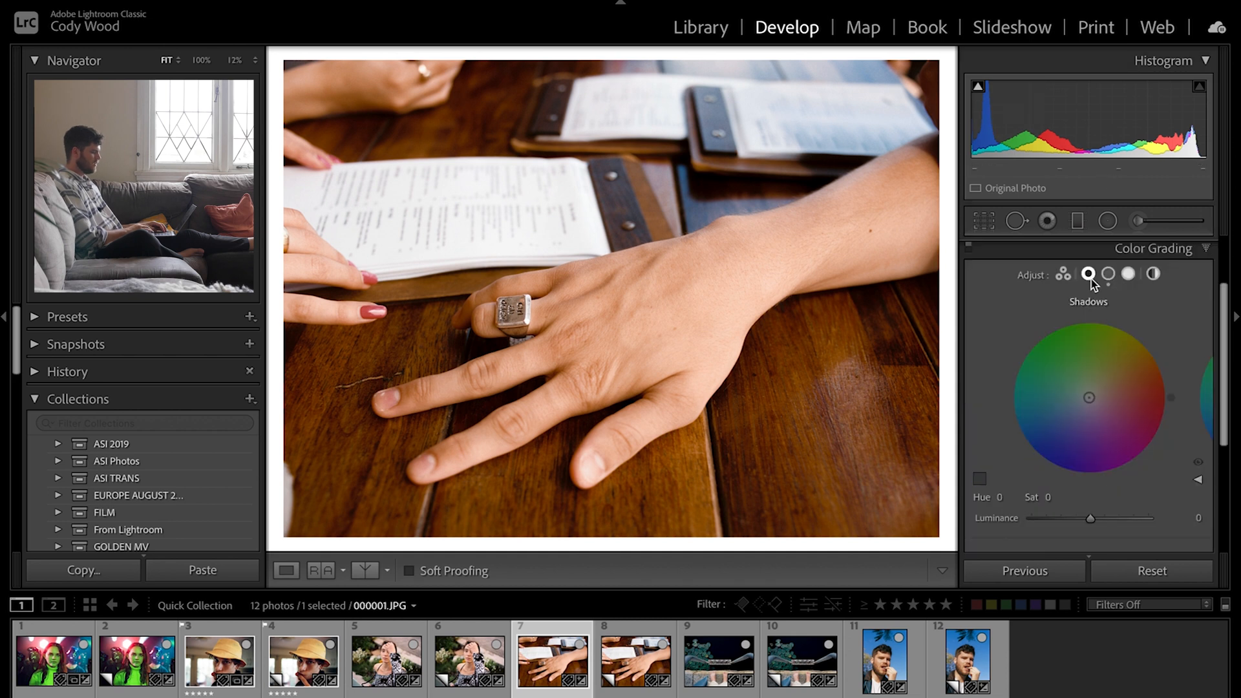
left_click(1064, 275)
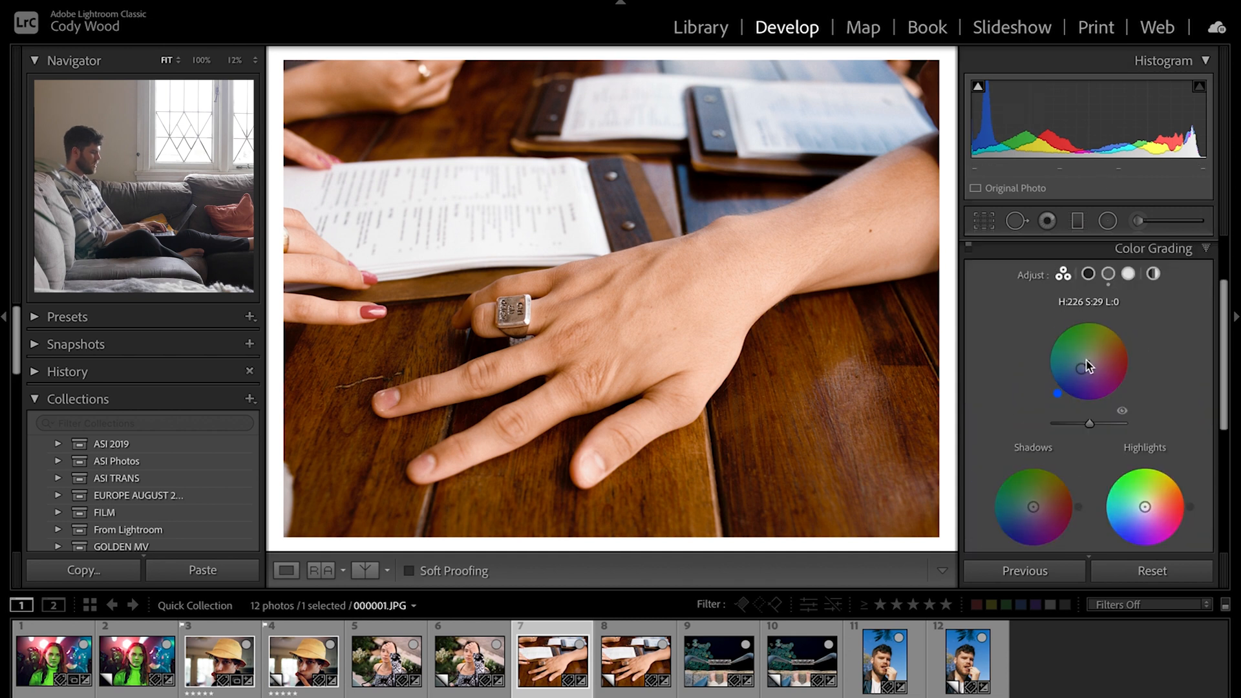
scroll(1163, 259, "down", 1)
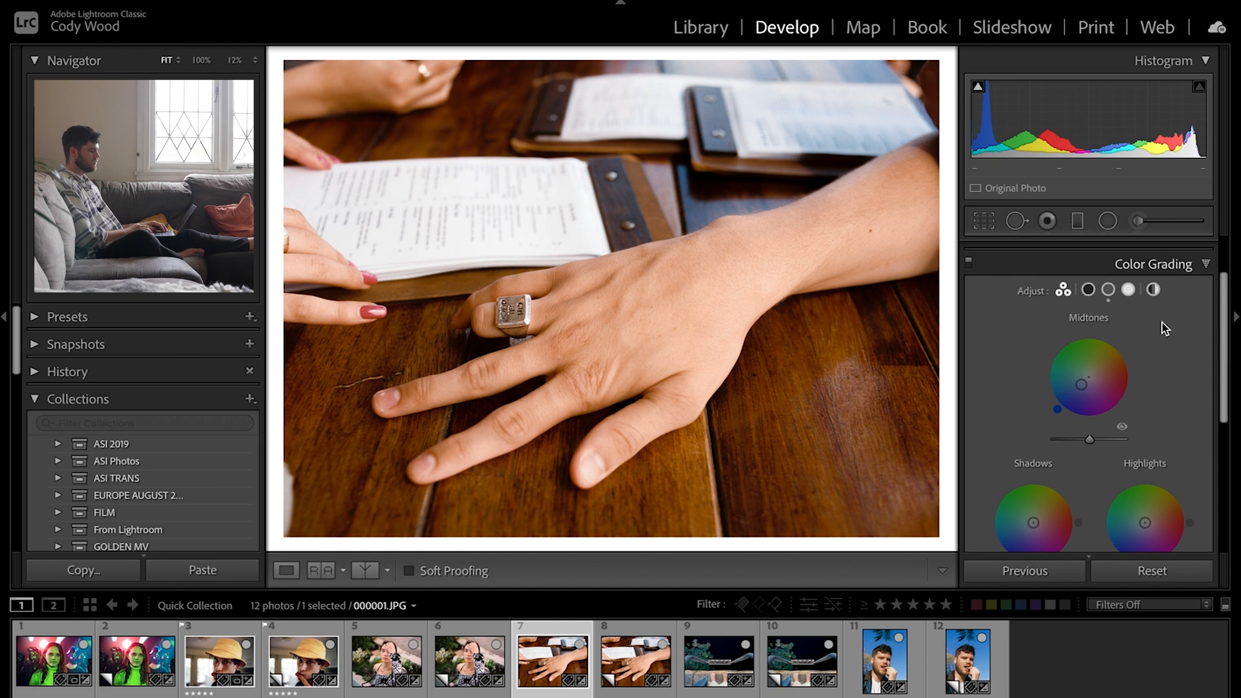
scroll(1169, 330, "down", 3)
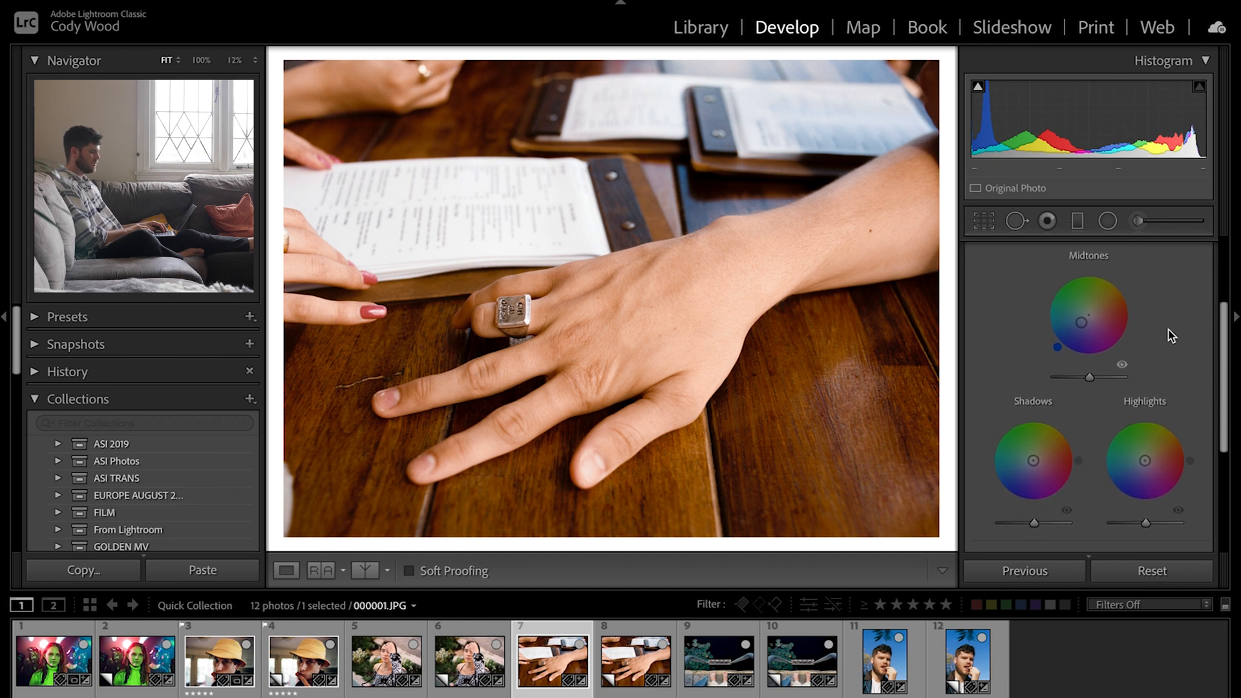
scroll(1169, 329, "up", 4)
scroll(1171, 335, "up", 2)
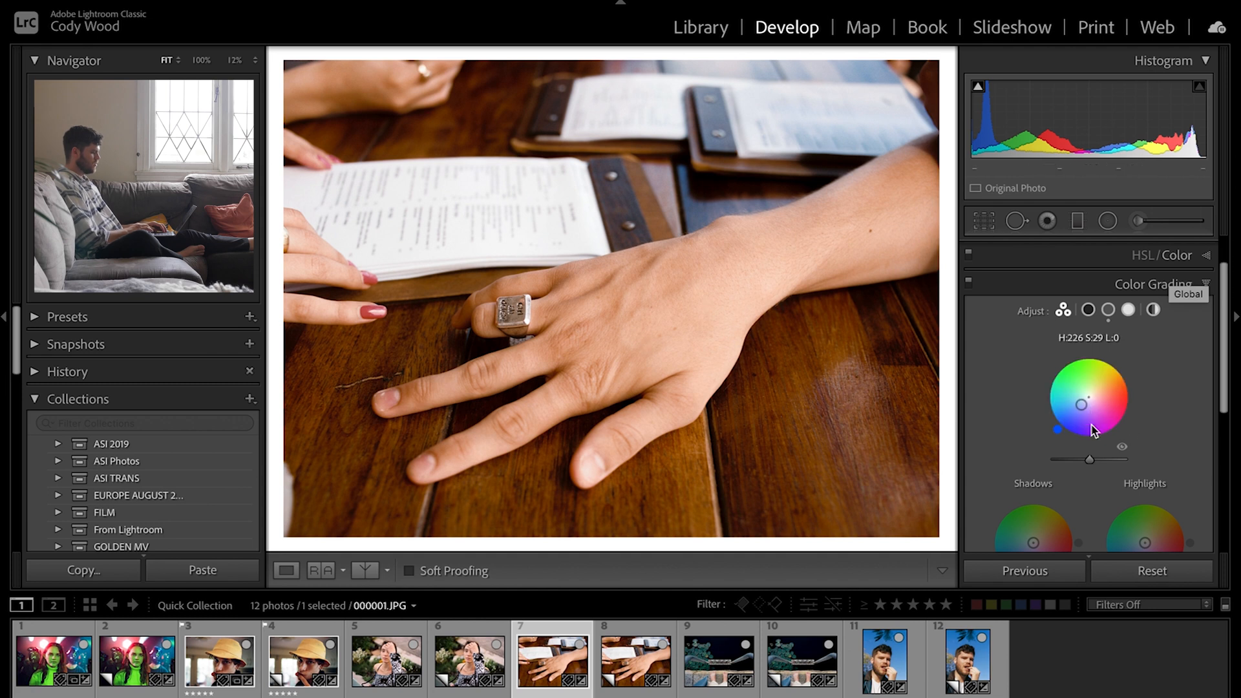
Step: Try the midtones luminance at -90 and at +100, resetting it to 0 after each try
left_click_drag(1093, 459, 1062, 462)
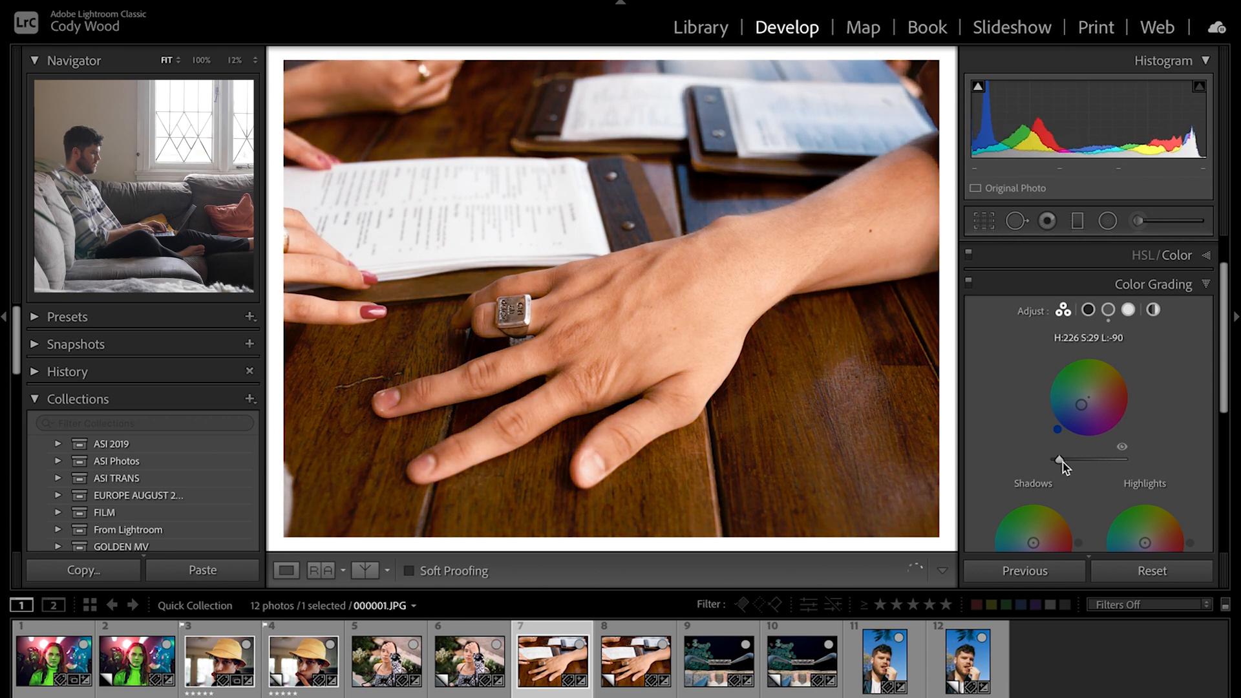
key("ctrl+z")
left_click_drag(1091, 461, 1120, 462)
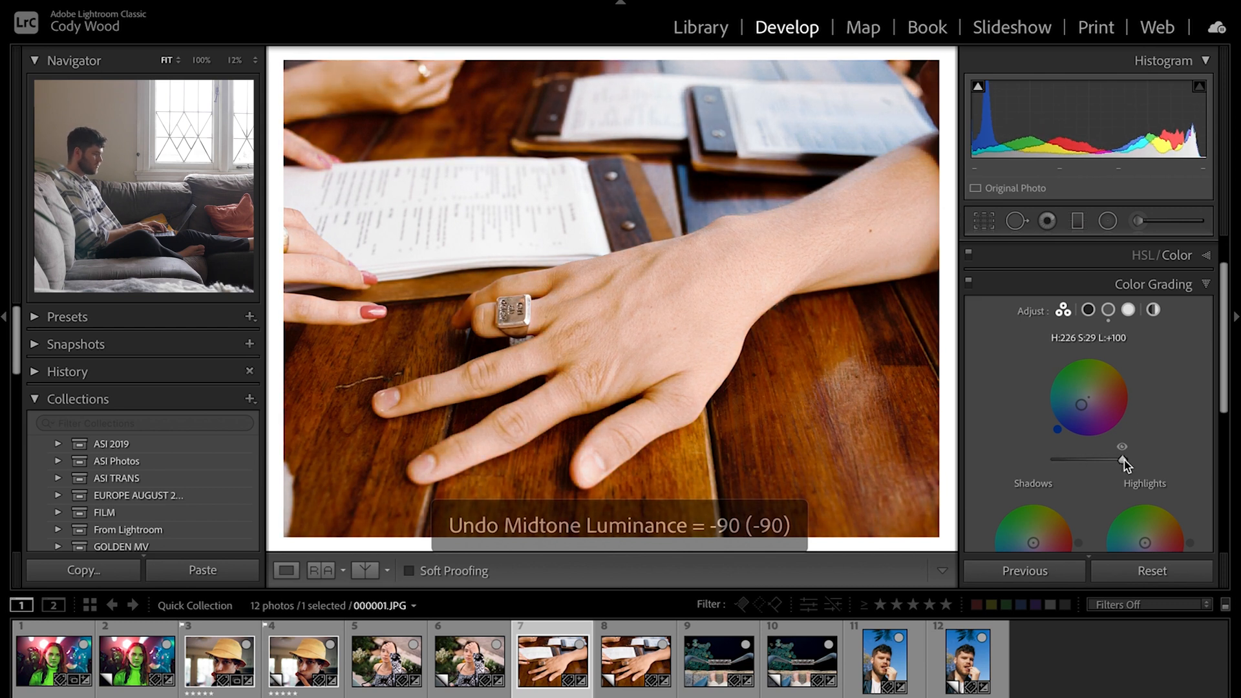
double_click(1120, 461)
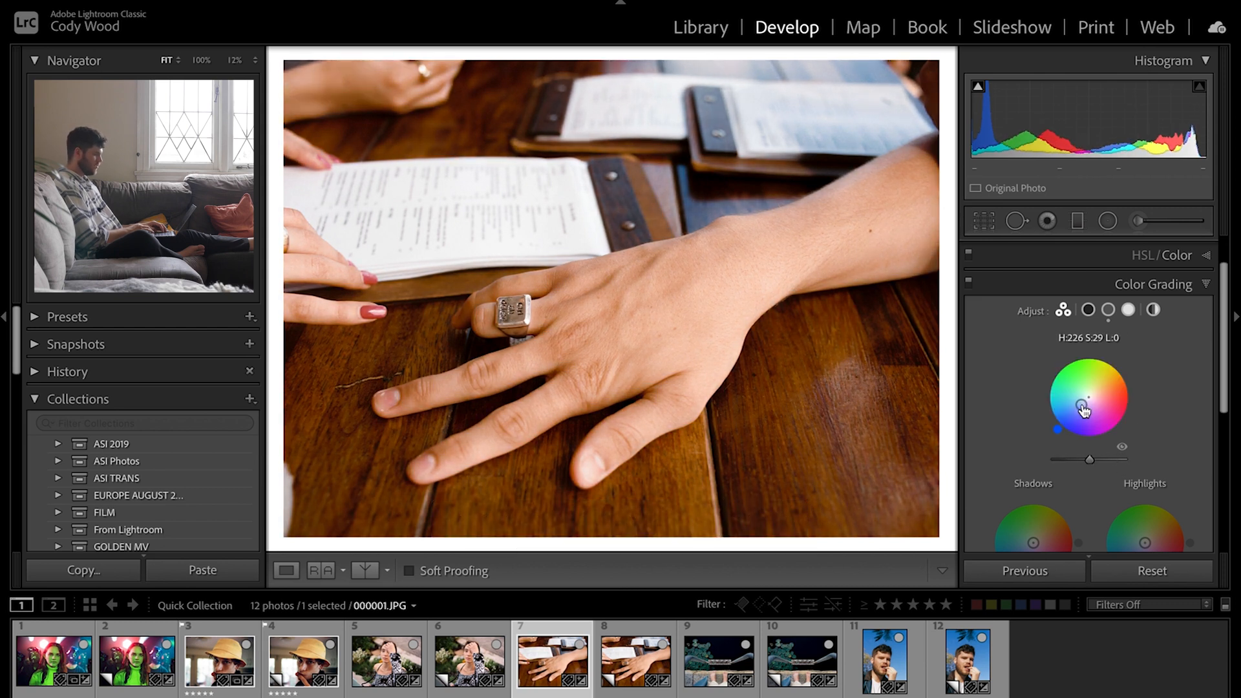
Step: Nudge the midtones tint within the blues and compare the edited hand photo with its before version
mouse_move(1081, 404)
left_mouse_down()
mouse_move(1104, 384)
mouse_move(1097, 402)
mouse_move(1078, 397)
left_mouse_up()
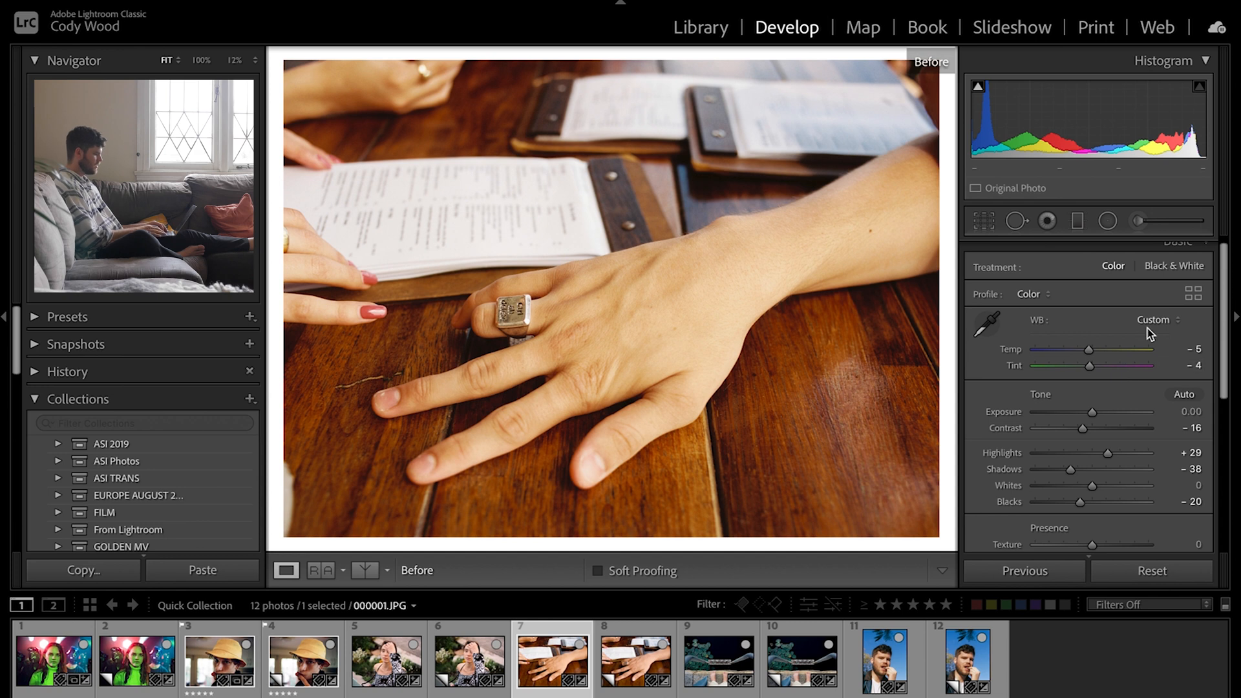
key("backslash")
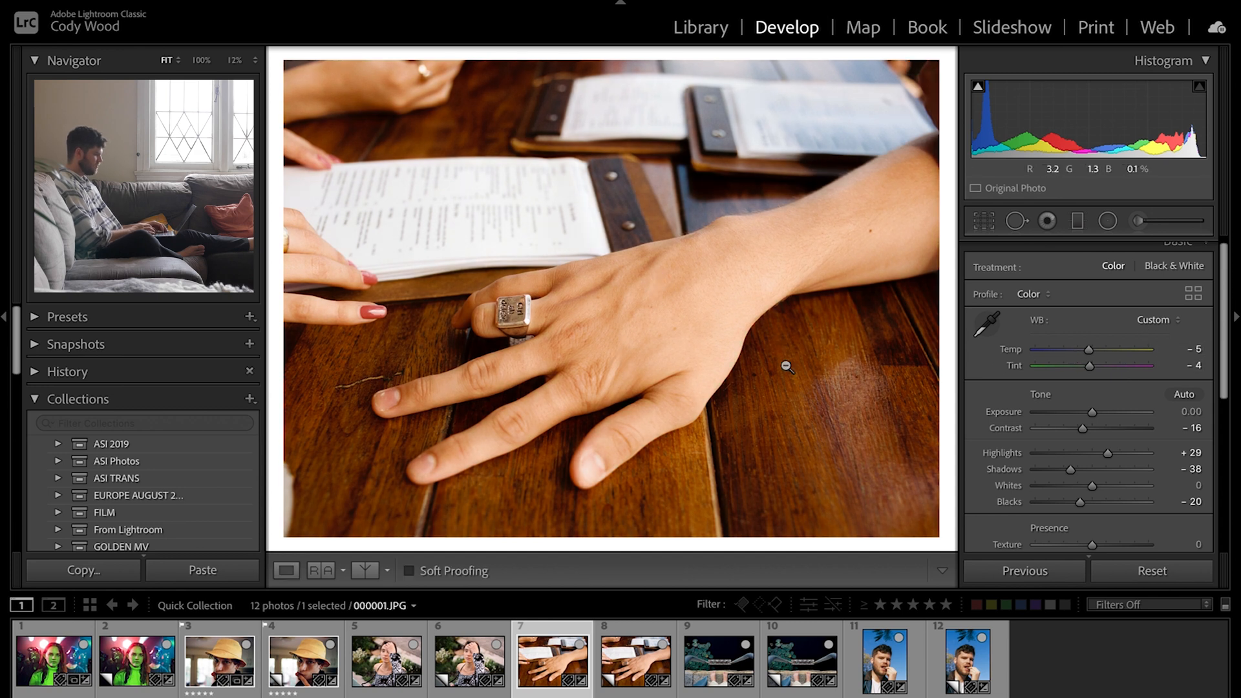
key("Tab")
key("Tab")
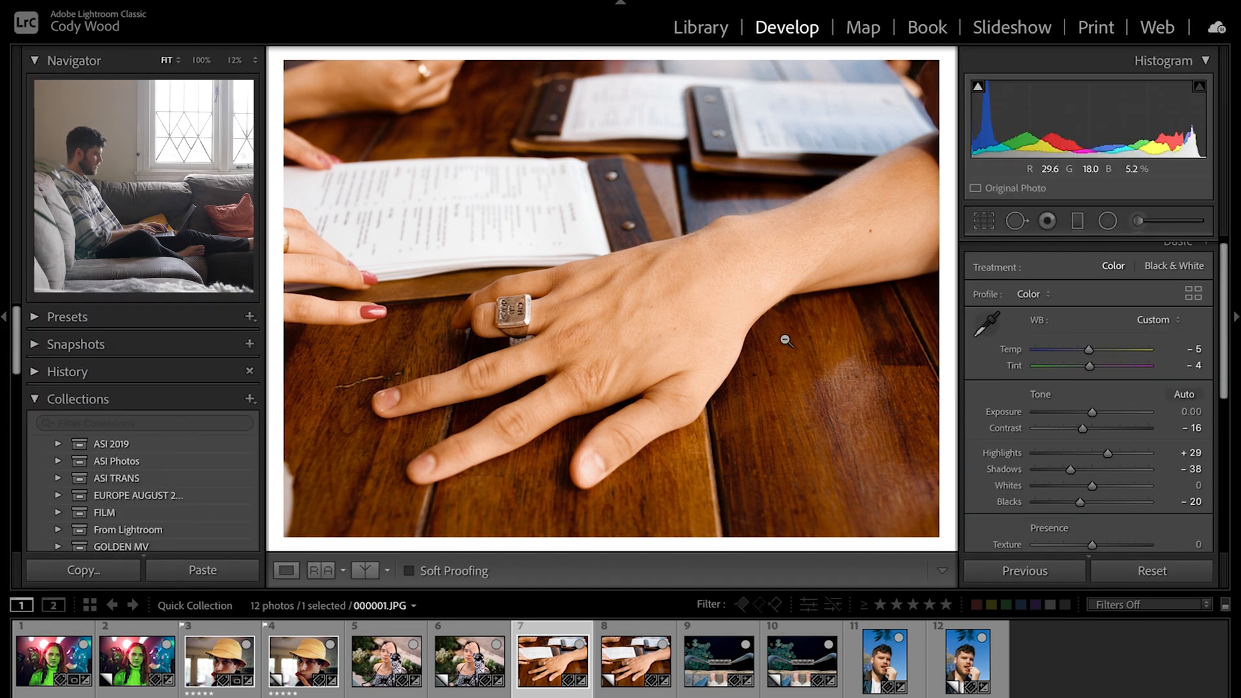
Step: Compare the hand photo with the Color Grading adjustments switched off and back on
scroll(1088, 366, "down", 5)
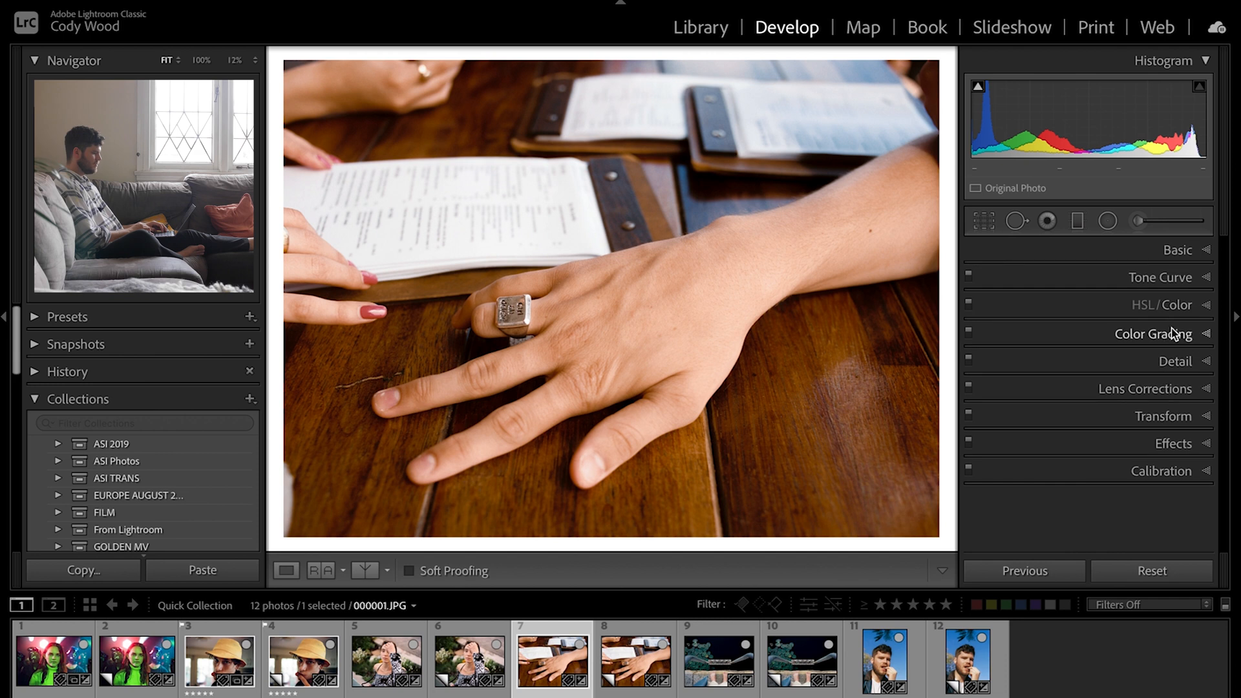
left_click(1174, 331)
scroll(1117, 318, "up", 1)
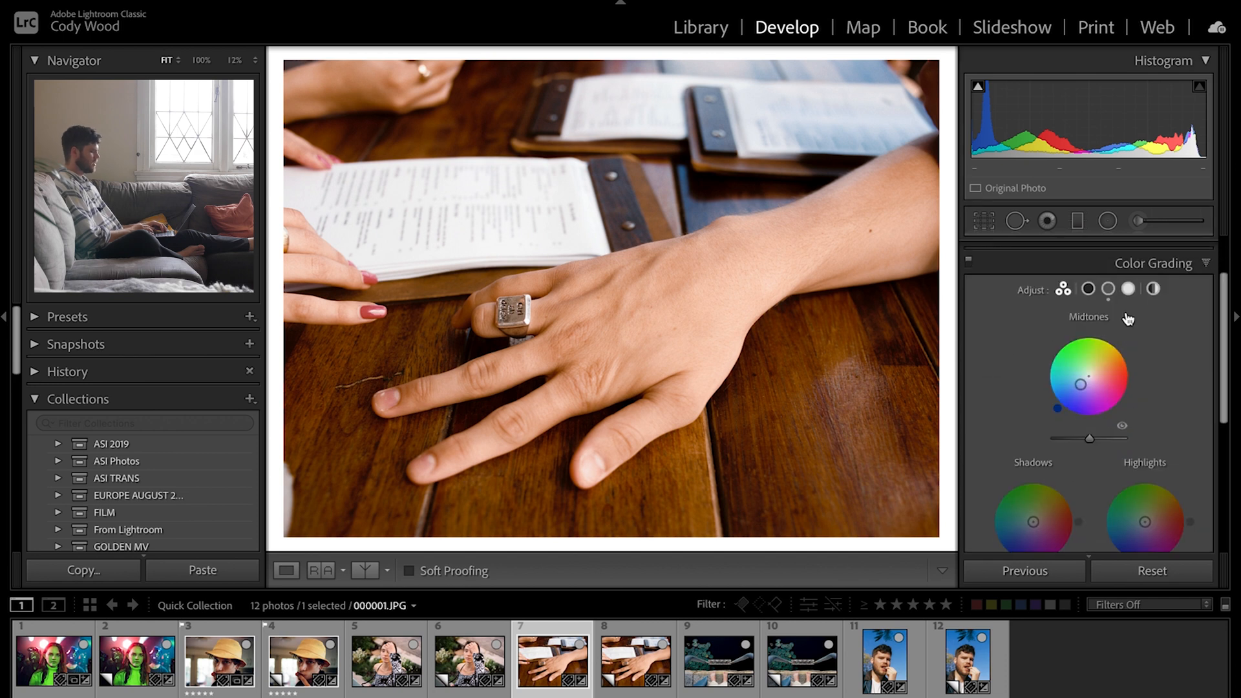
left_click(970, 262)
scroll(1045, 284, "up", 4)
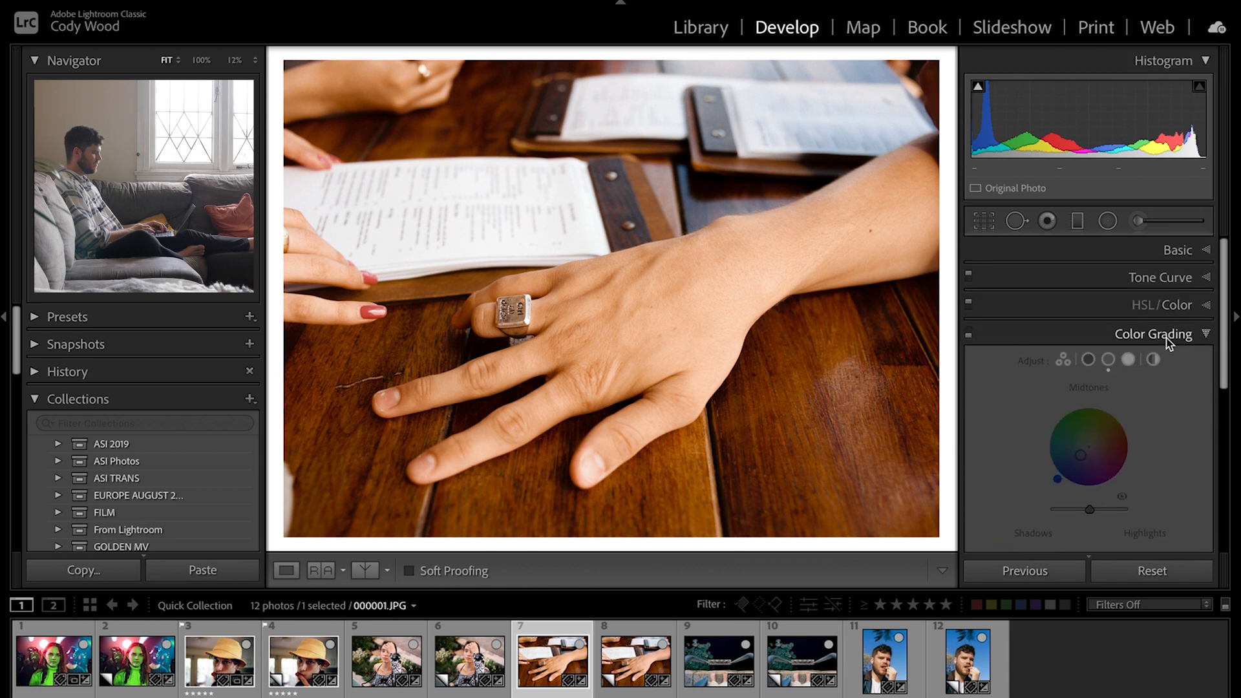
scroll(1193, 416, "down", 5)
scroll(1197, 428, "down", 2)
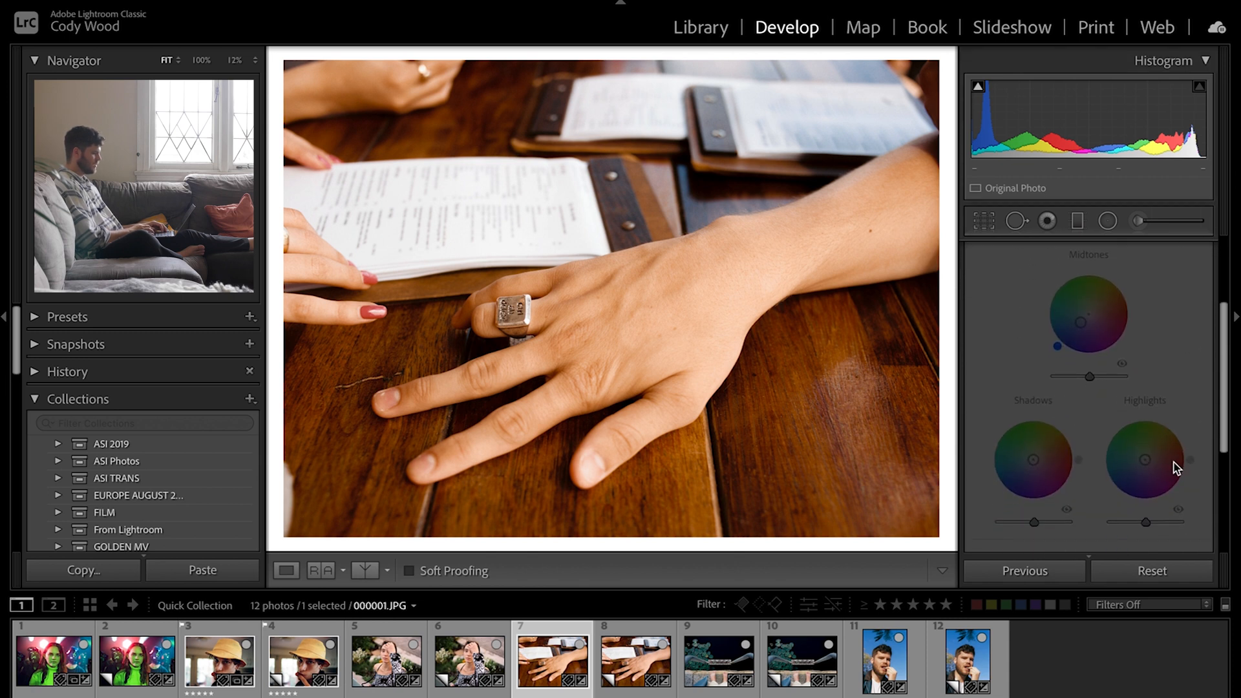
scroll(1177, 279, "up", 2)
scroll(1141, 498, "down", 6)
scroll(1163, 312, "up", 8)
scroll(1168, 301, "down", 1)
scroll(1173, 284, "down", 2)
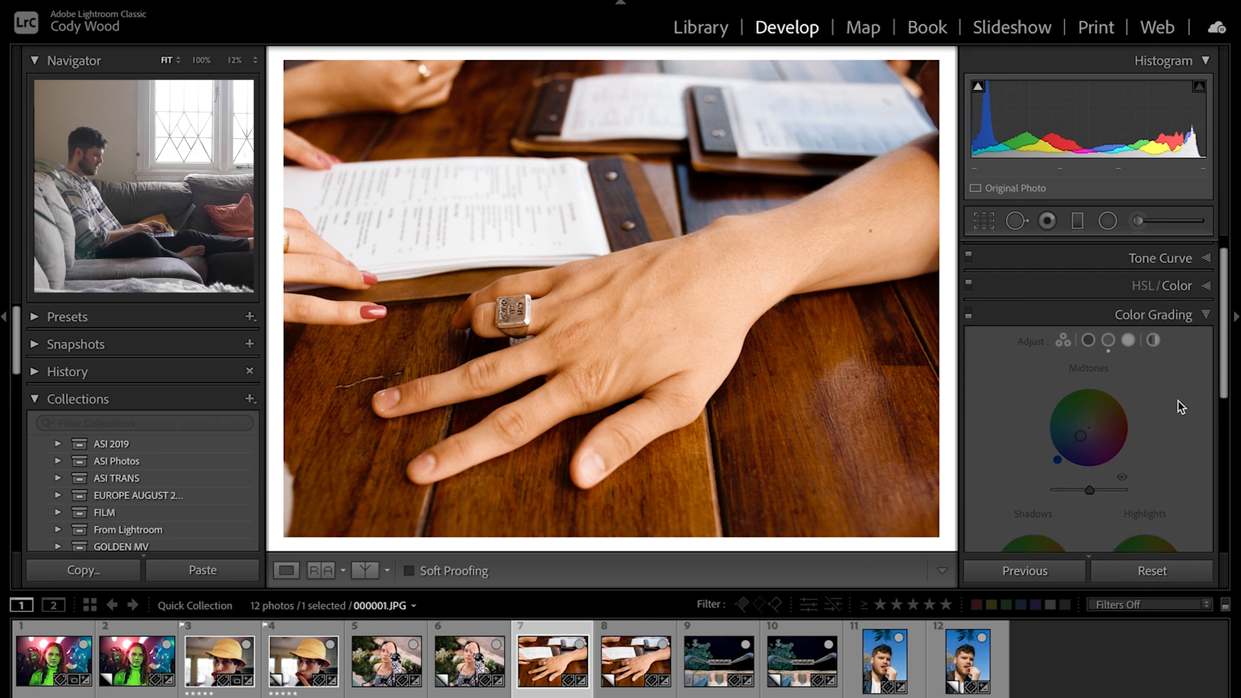
left_click(969, 289)
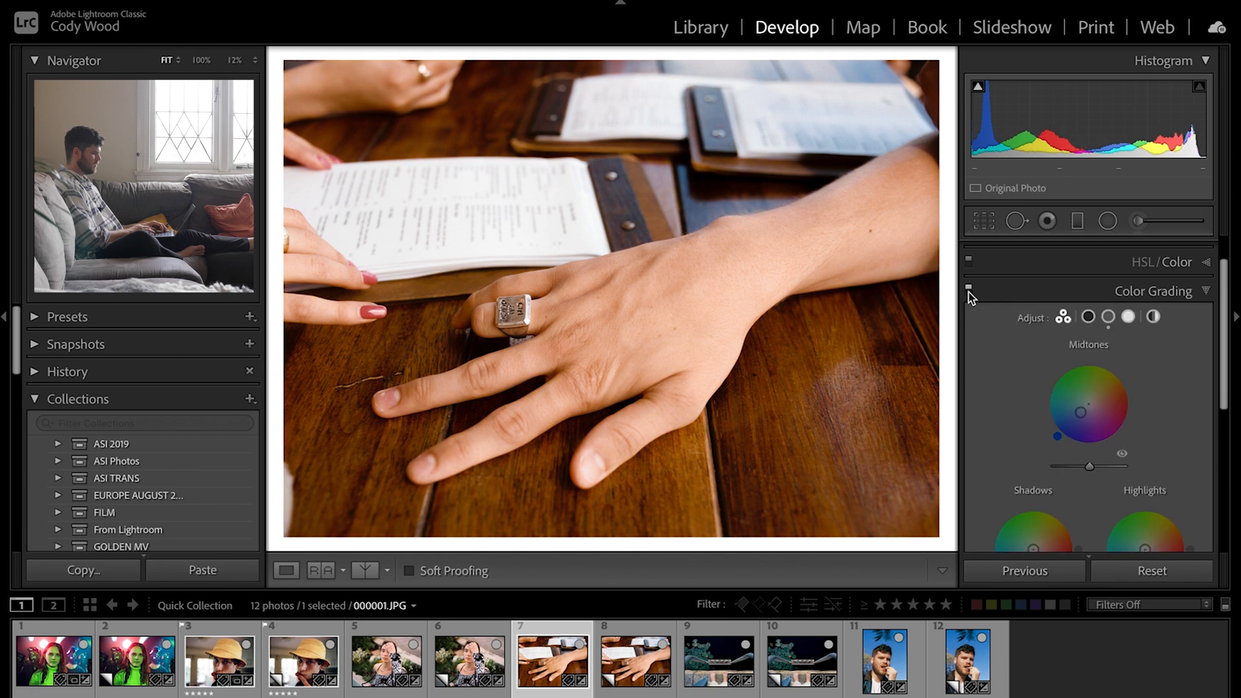
Step: Reset the midtones tint, set it to a blue of hue 229 and saturation 21, and check the photo zoomed out
left_click(1081, 416)
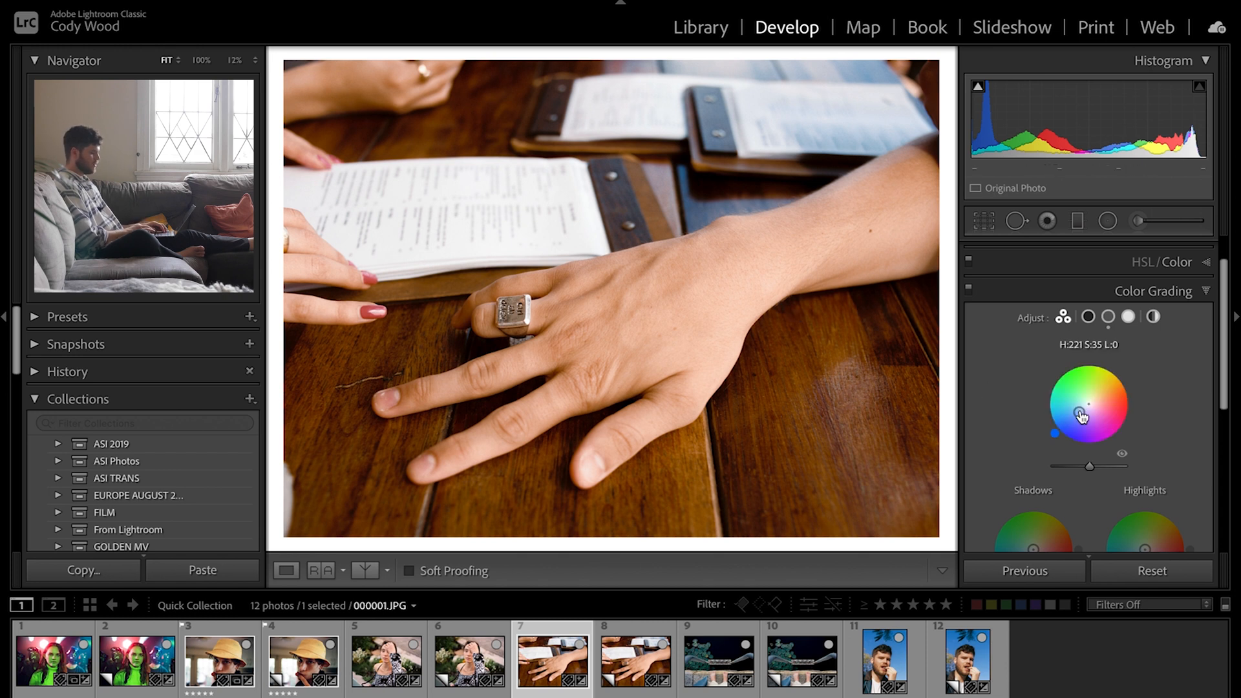
left_click_drag(1081, 410, 1082, 409)
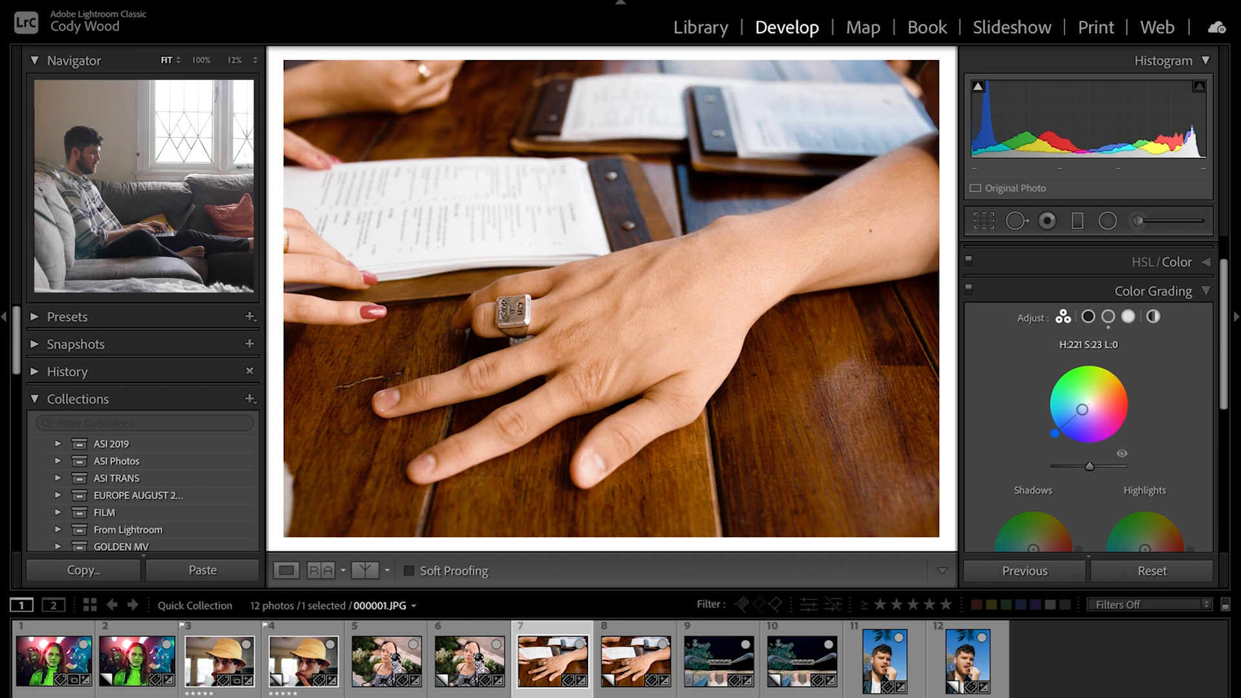
double_click(1083, 411)
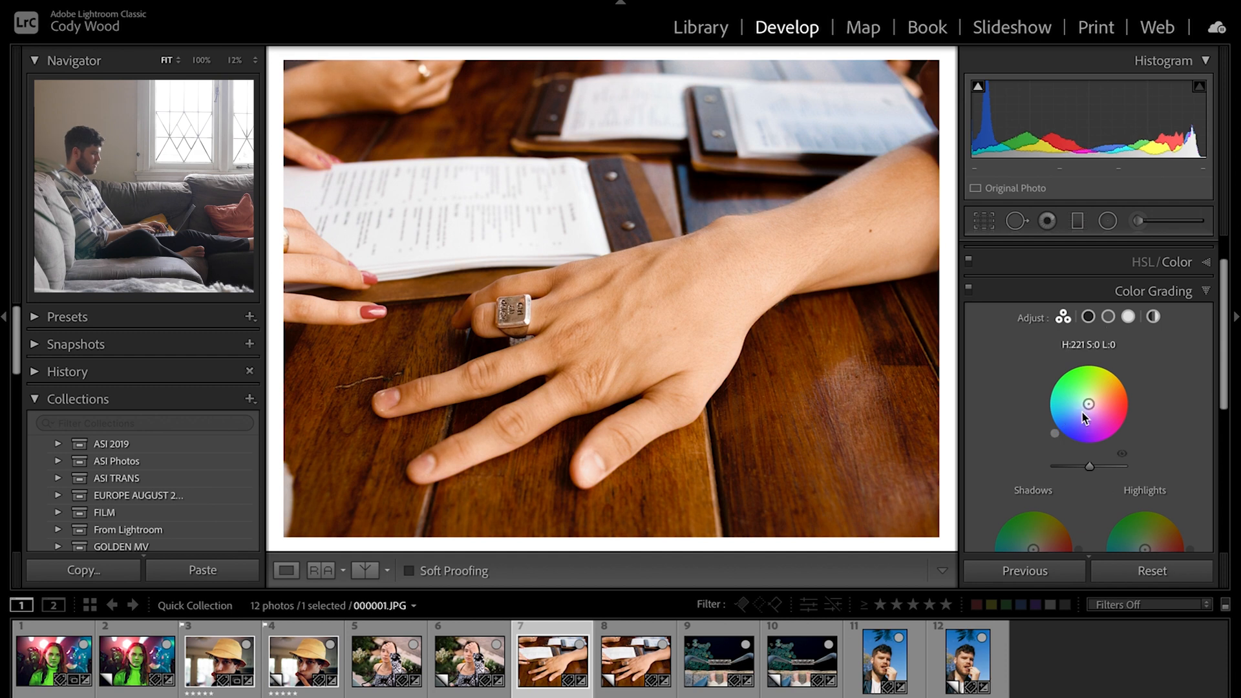
left_click(1082, 413)
double_click(1083, 413)
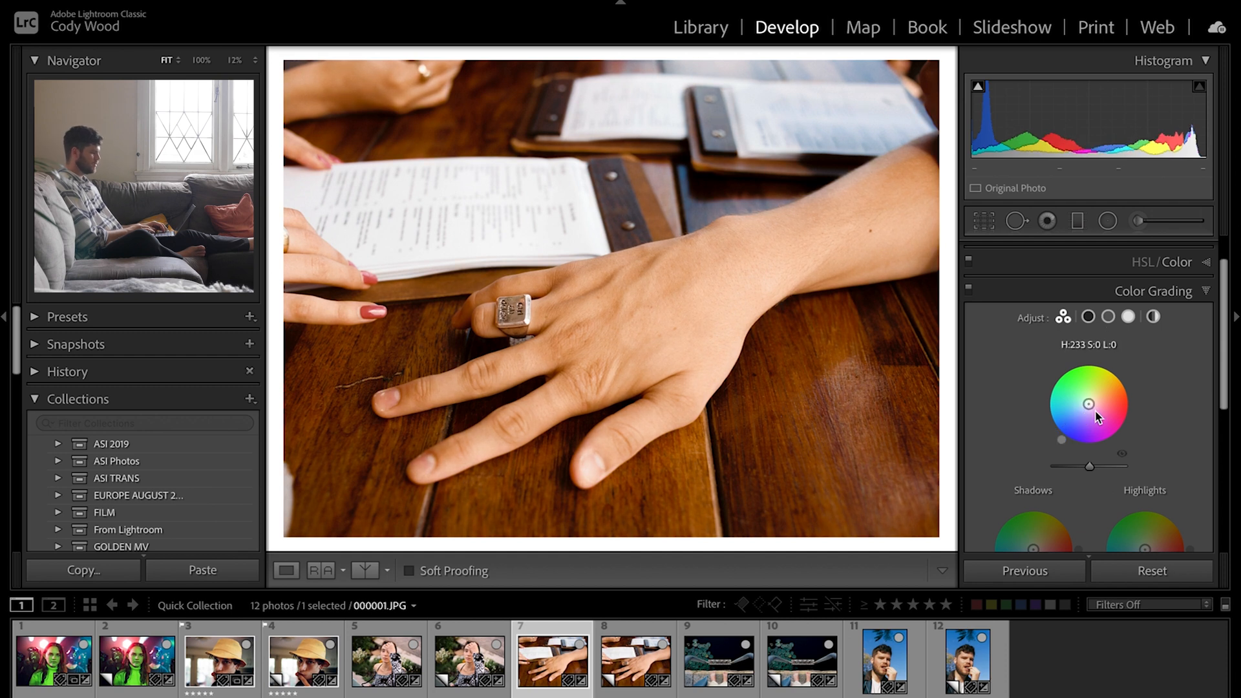
left_click(1083, 412)
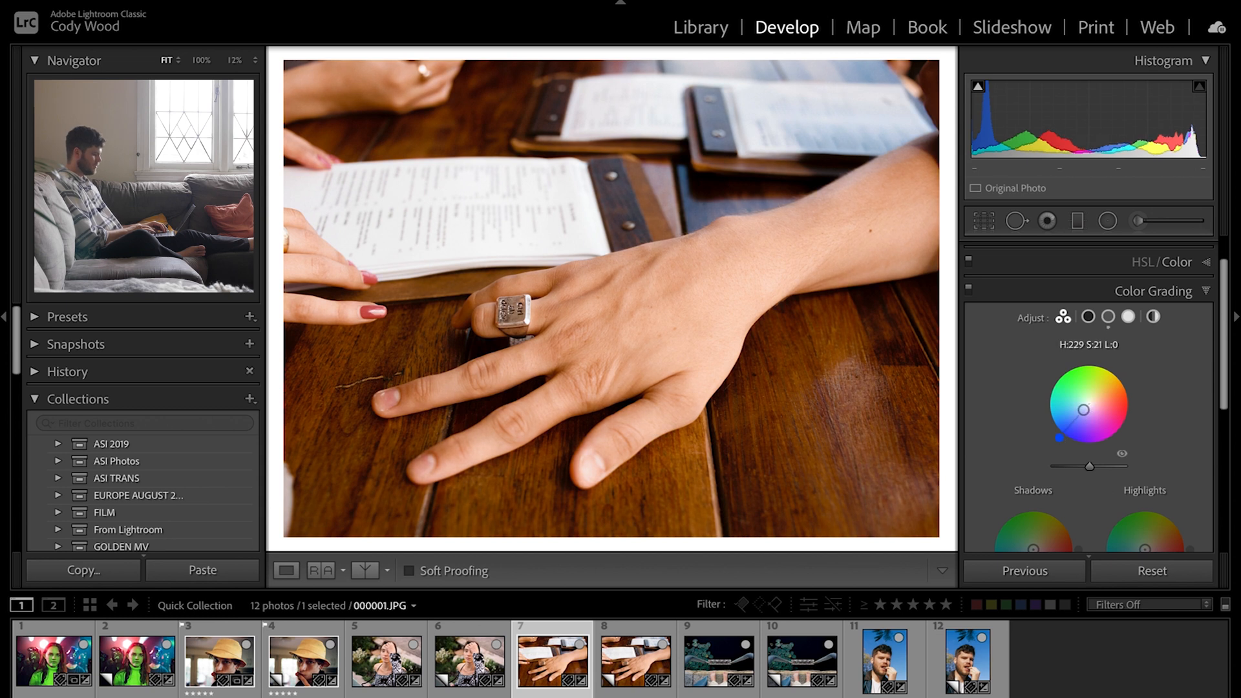
left_click(687, 297)
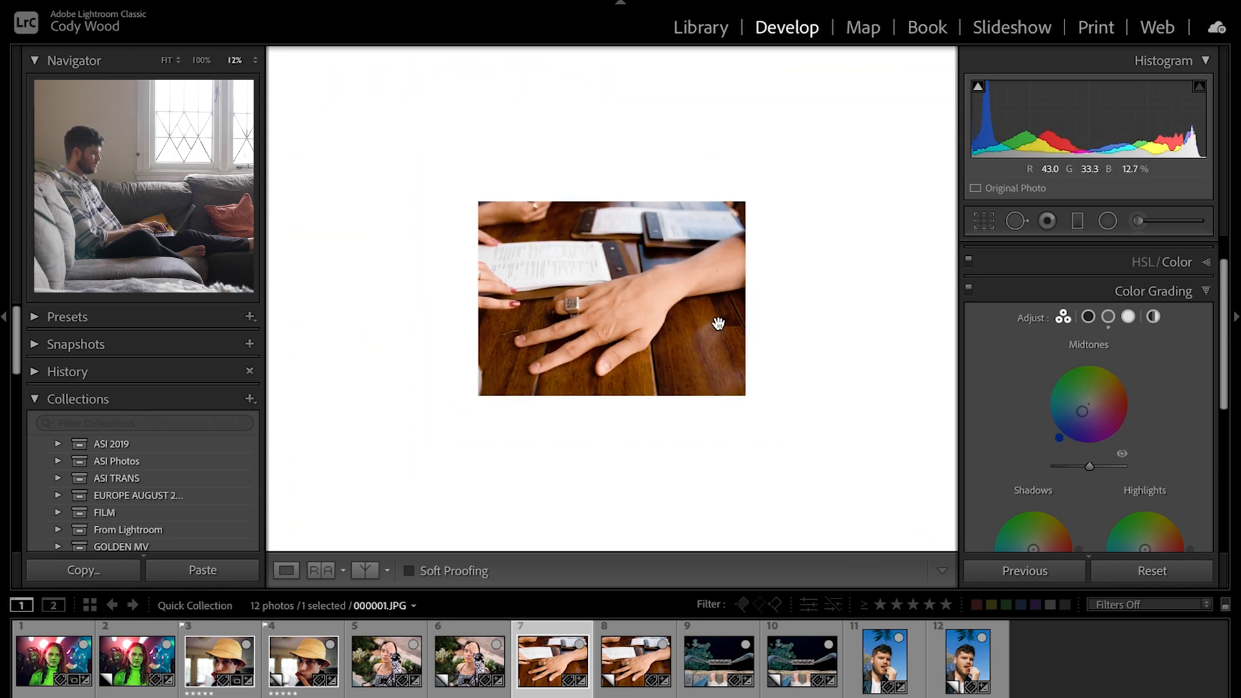
left_click(719, 324)
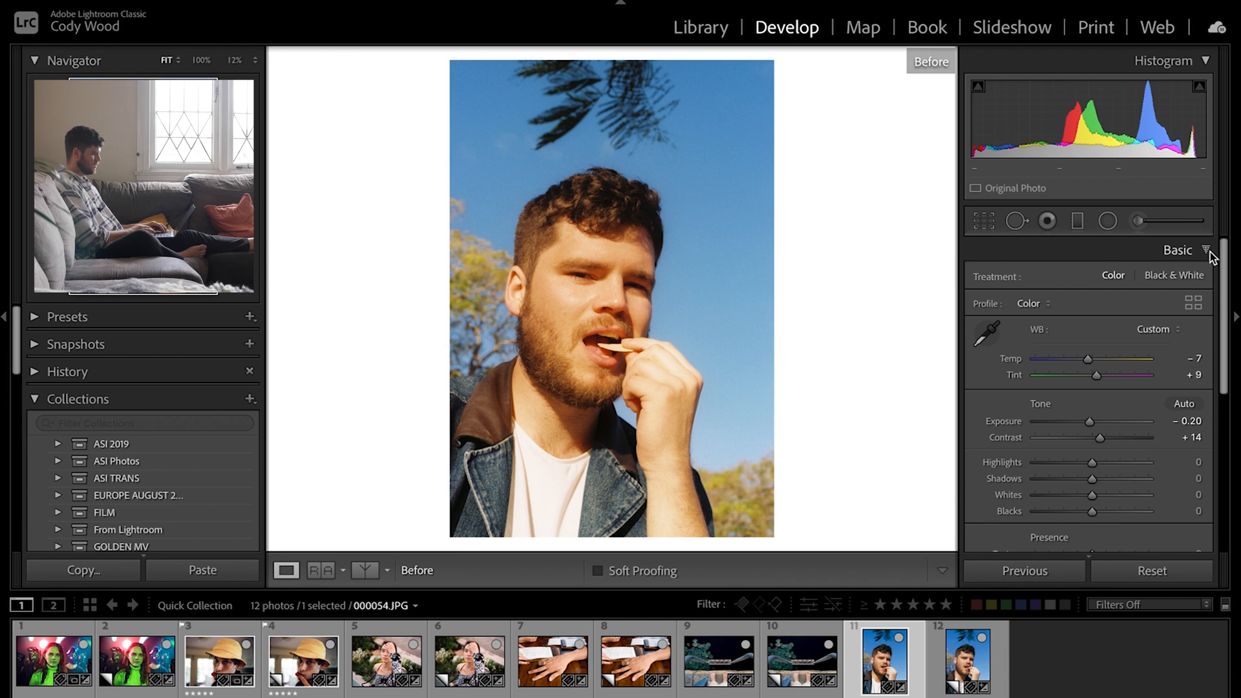
Step: Review the Basic adjustments of the portrait 000054.JPG and switch from its before view to the edited version
scroll(1128, 355, "down", 5)
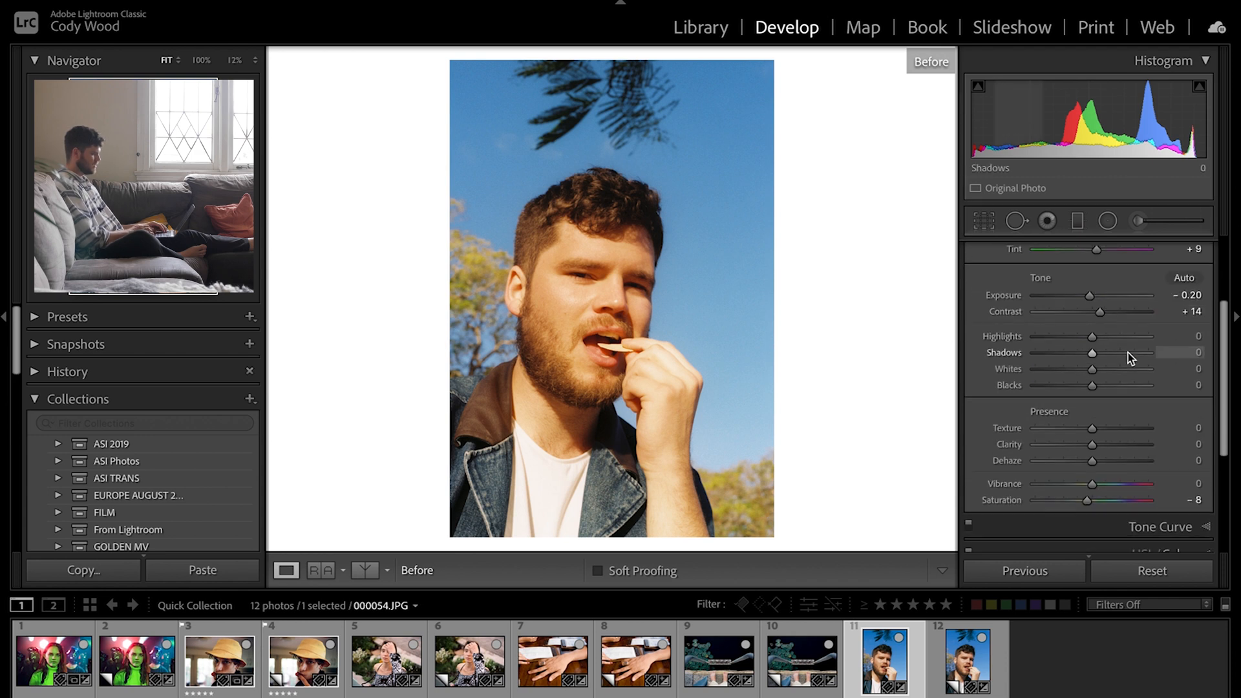
scroll(1127, 349, "up", 5)
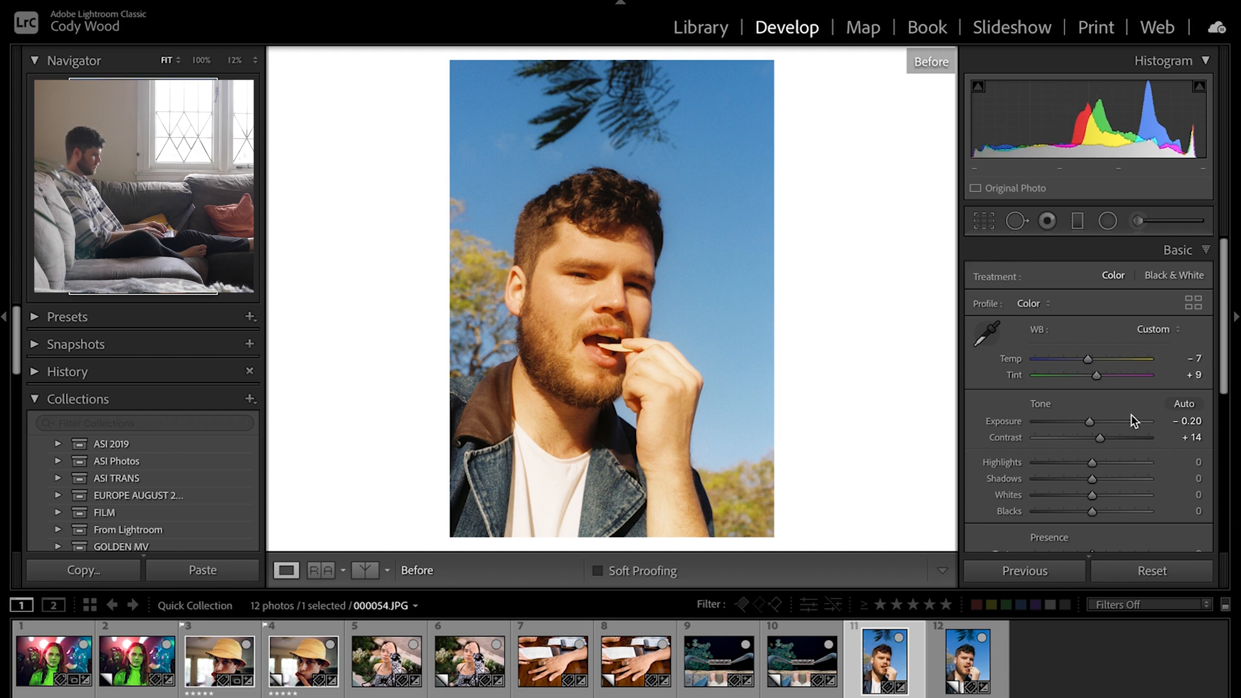
key("backslash")
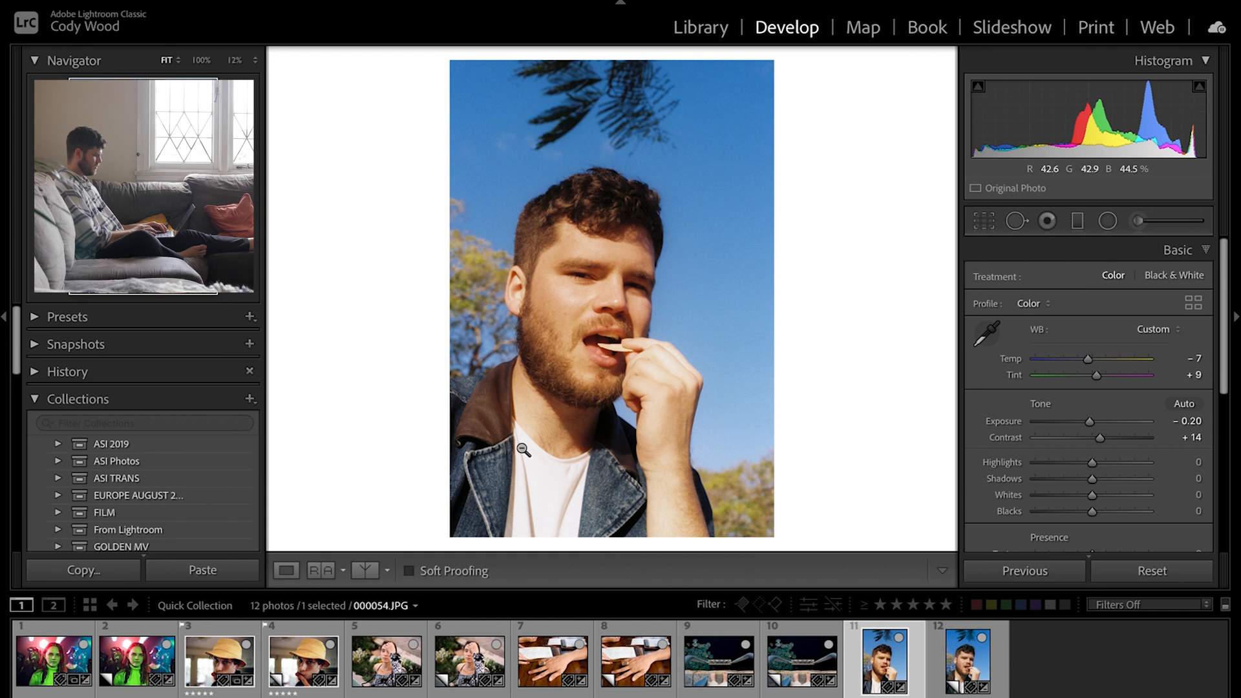
Step: Compare the portrait with and without its Color Grading and inspect the midtones settings
scroll(1062, 459, "down", 3)
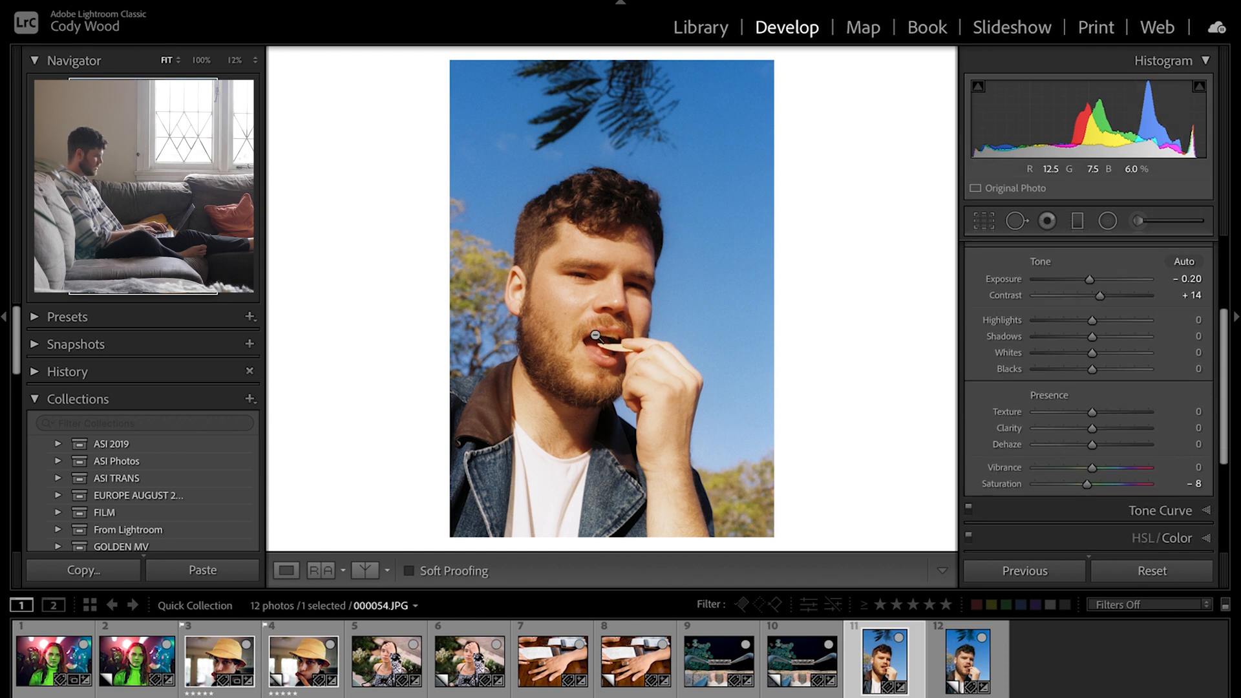
scroll(1035, 414, "down", 3)
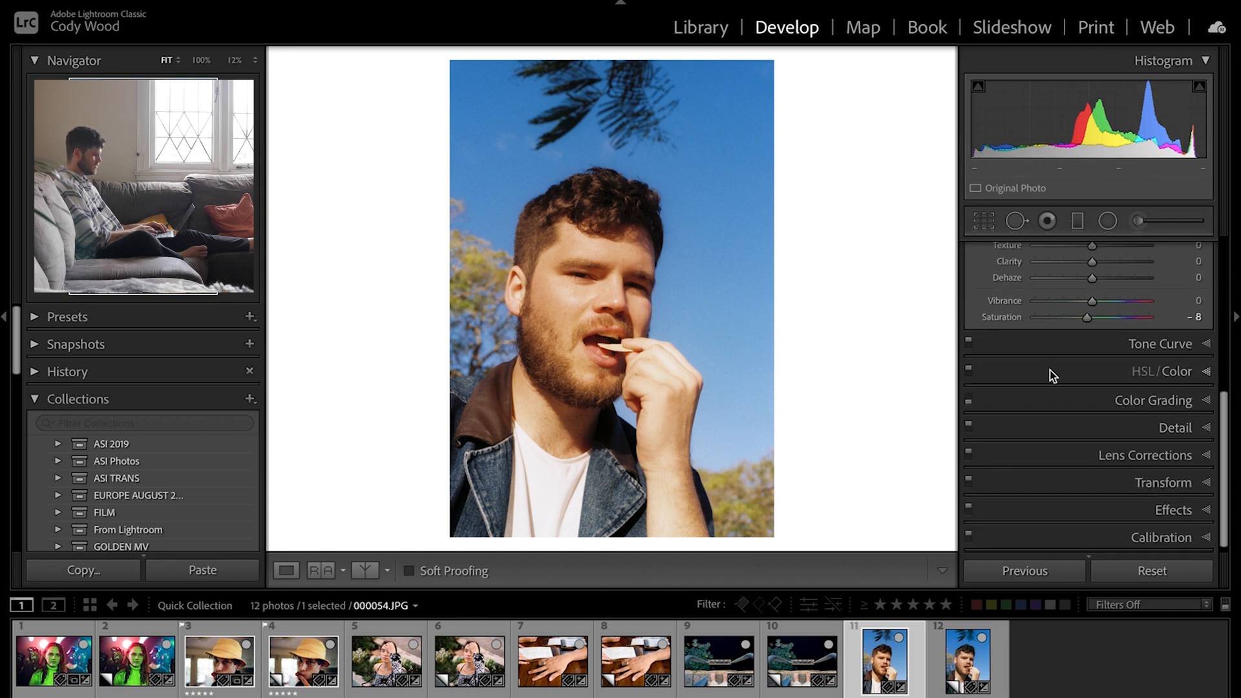
left_click(1141, 401)
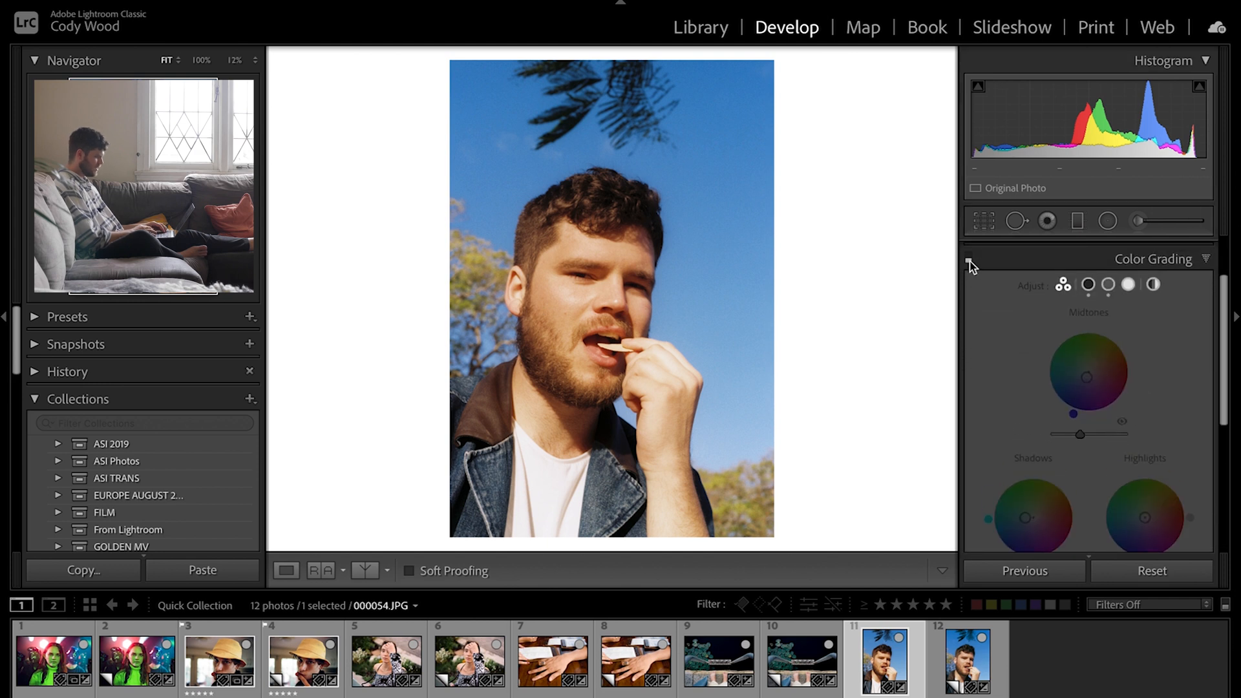
left_click(970, 262)
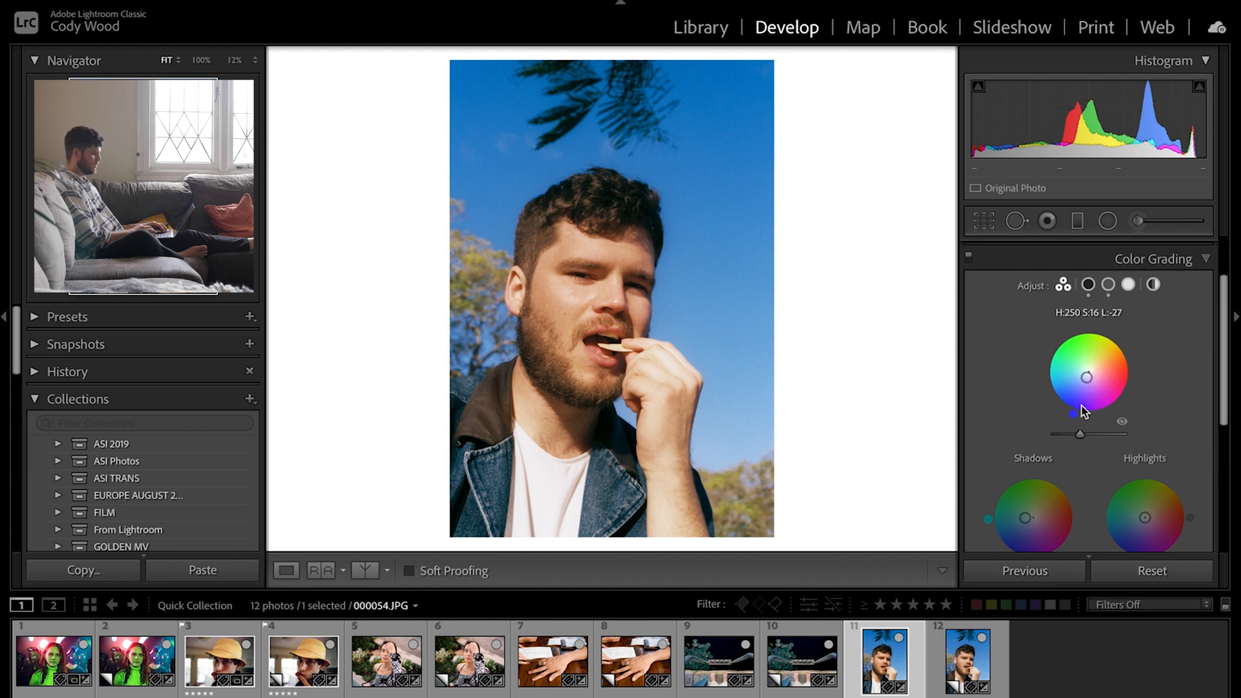
Step: Compare the portrait with the shadows tint switched off and on in Color Grading
scroll(1024, 478, "down", 1)
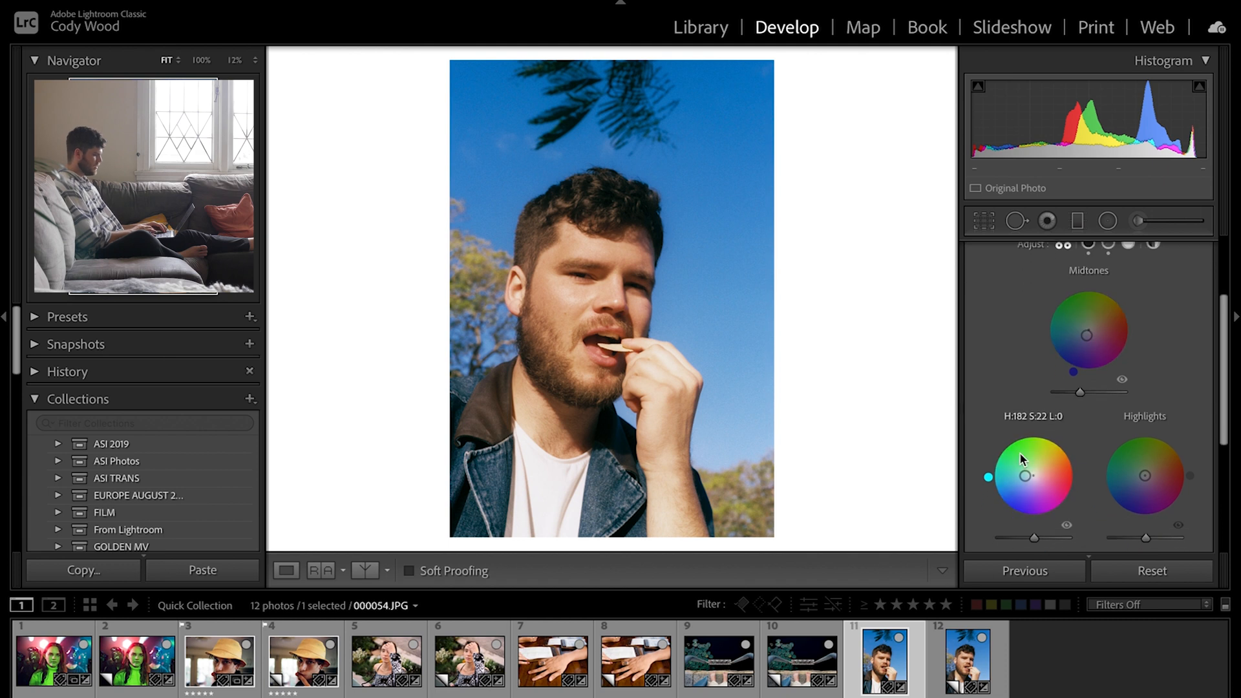
left_click(1067, 527)
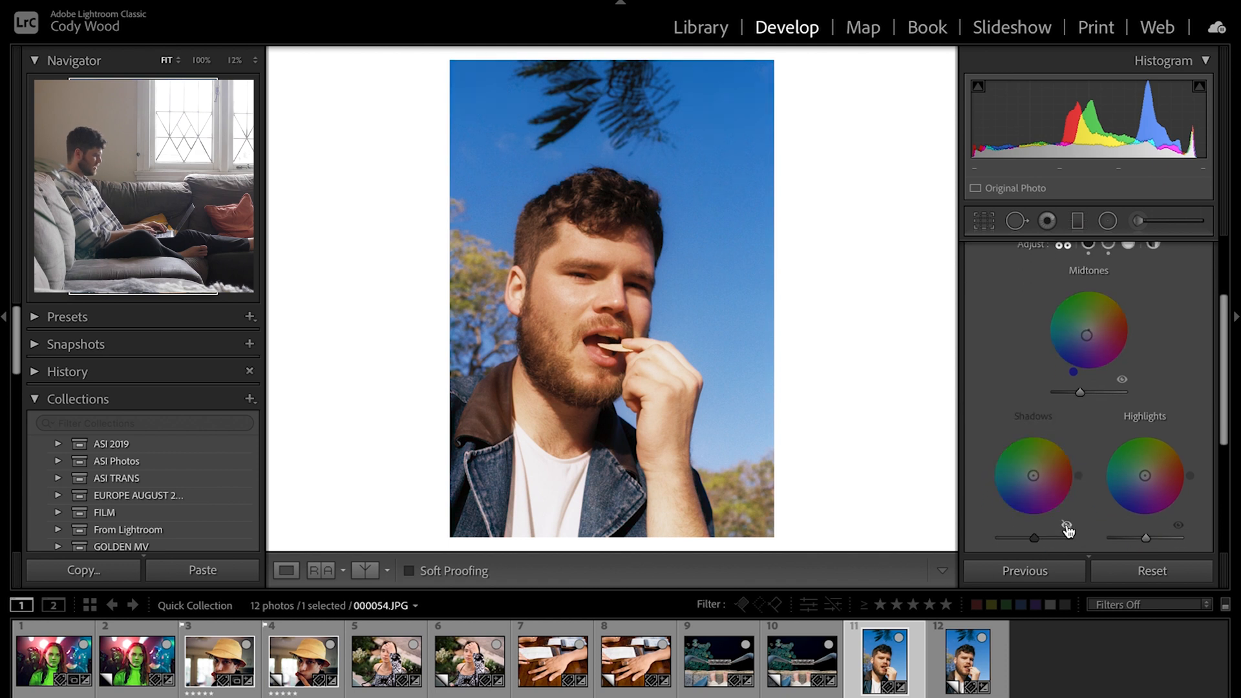
left_click(1068, 527)
left_click(1068, 527)
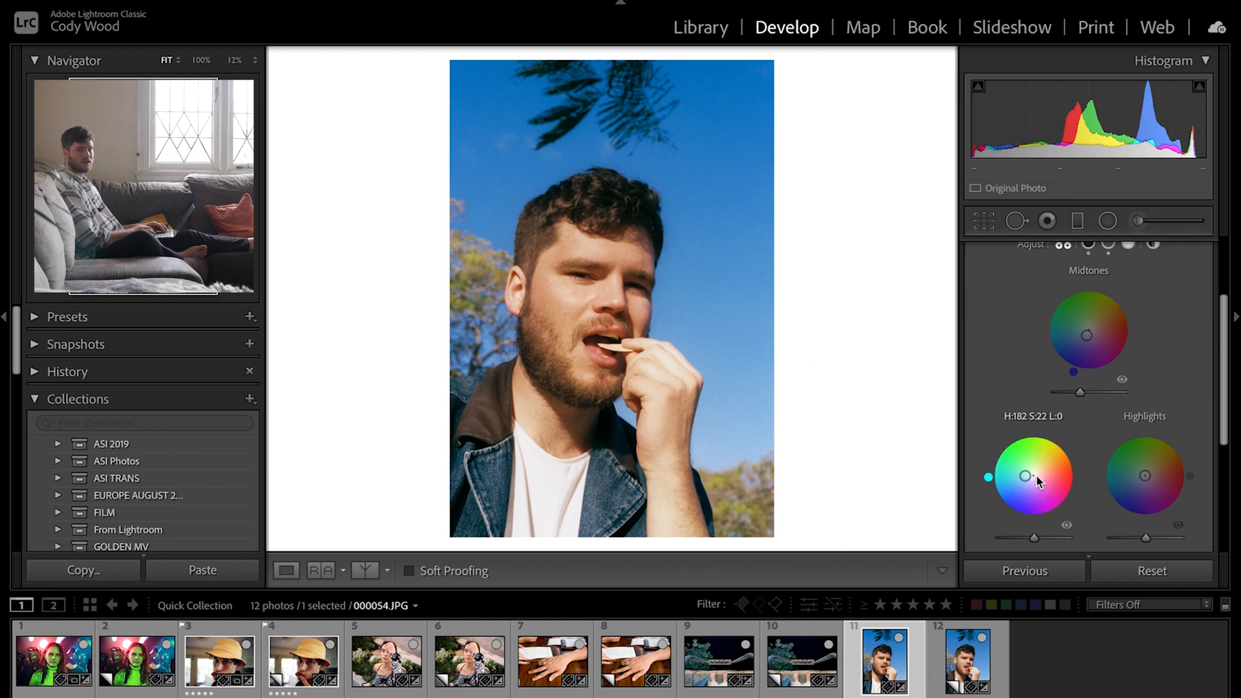
scroll(1081, 461, "down", 5)
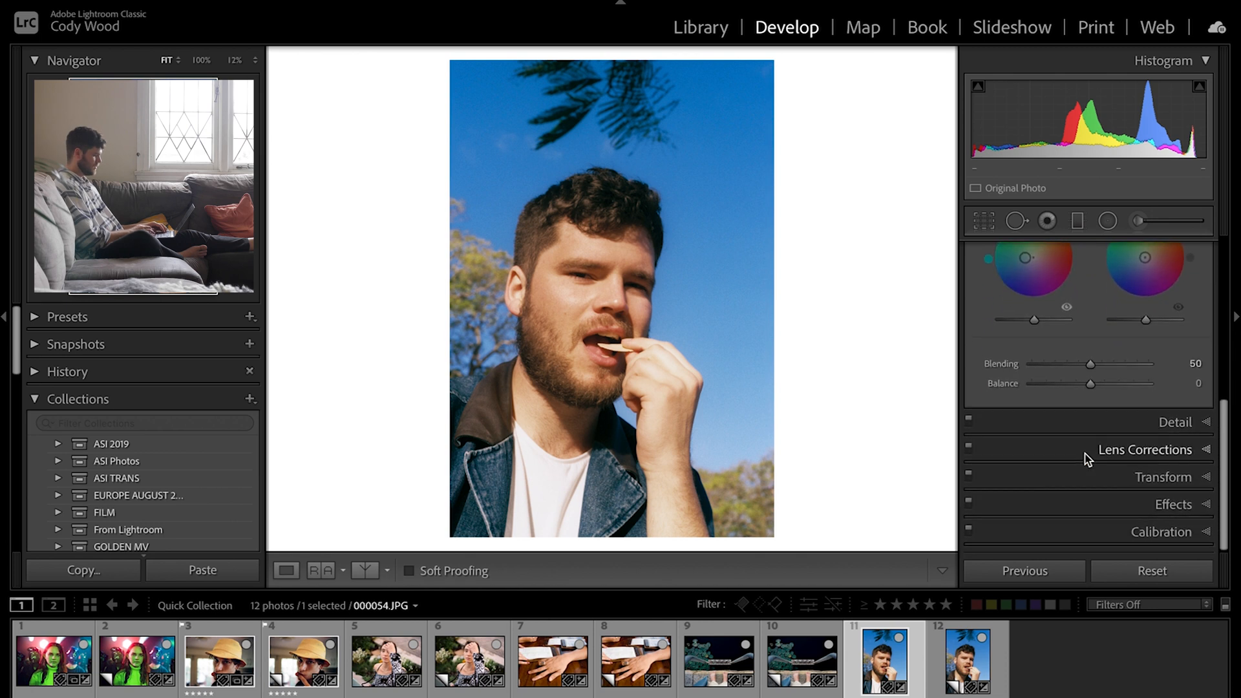
Step: Compare the portrait's before view with its edited version and return to the Color Grading wheels
scroll(1093, 383, "up", 6)
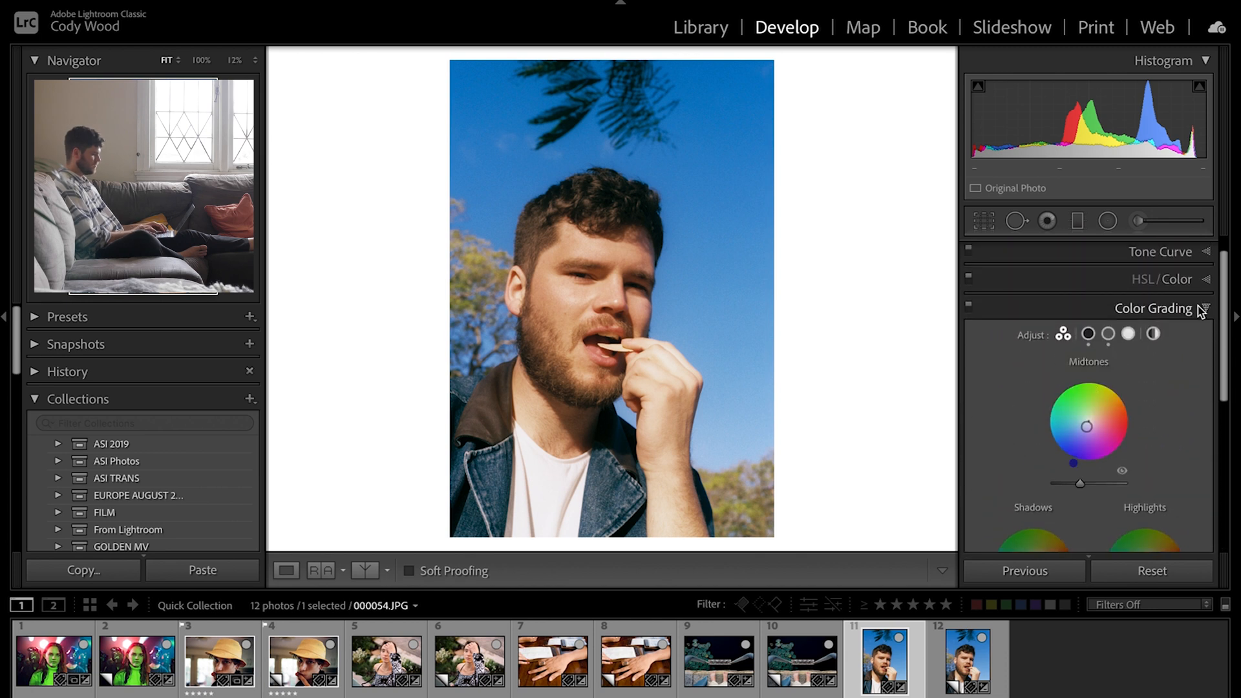
key("backslash")
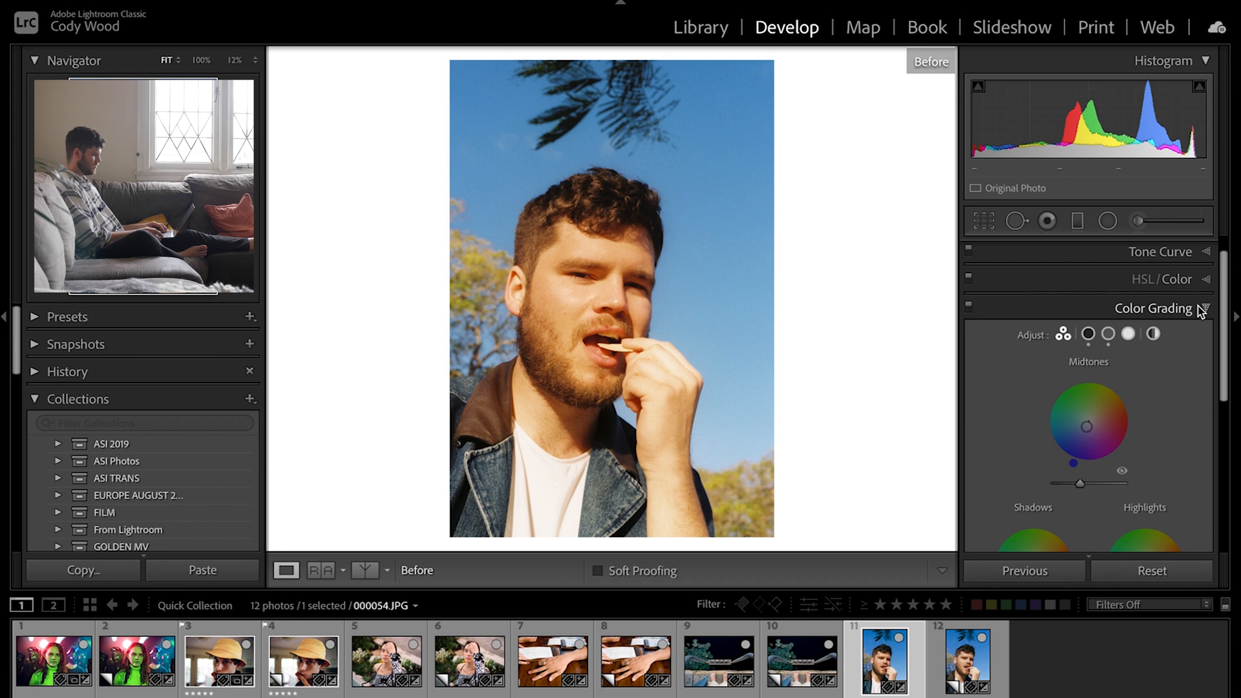
key("backslash")
scroll(1108, 343, "down", 3)
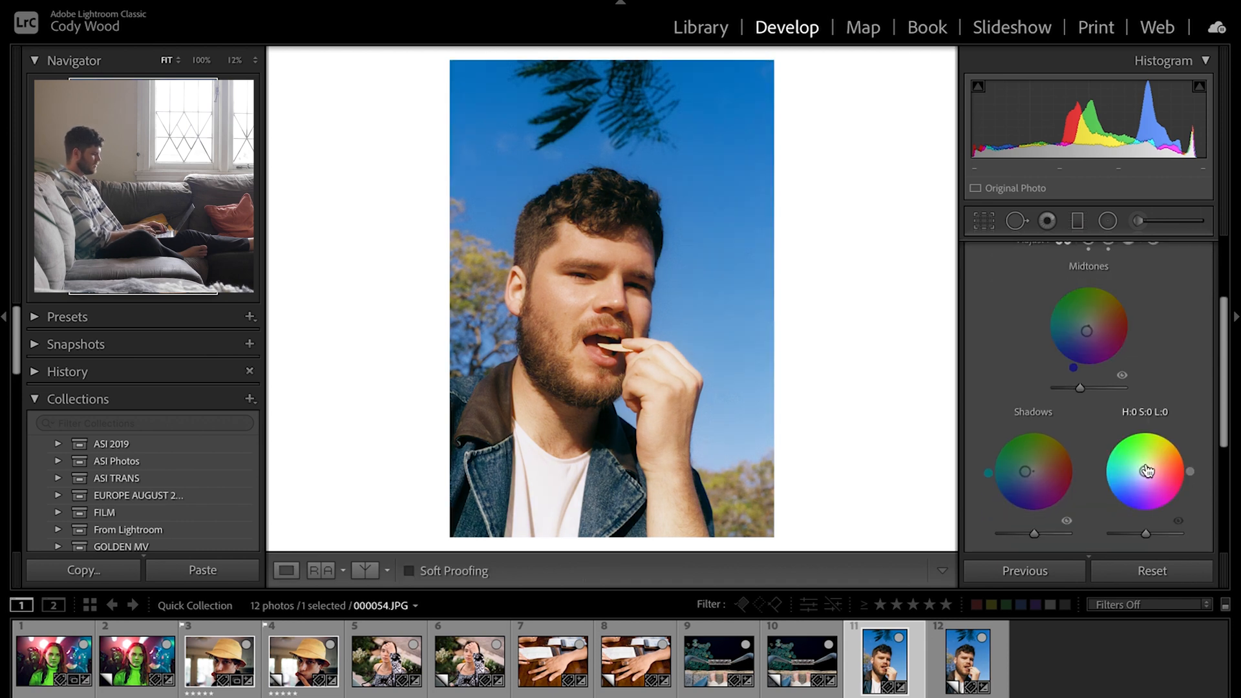
Step: Open the lily pad photo 000003.JPG and compare its before view with the edited version
key("Left")
key("Left")
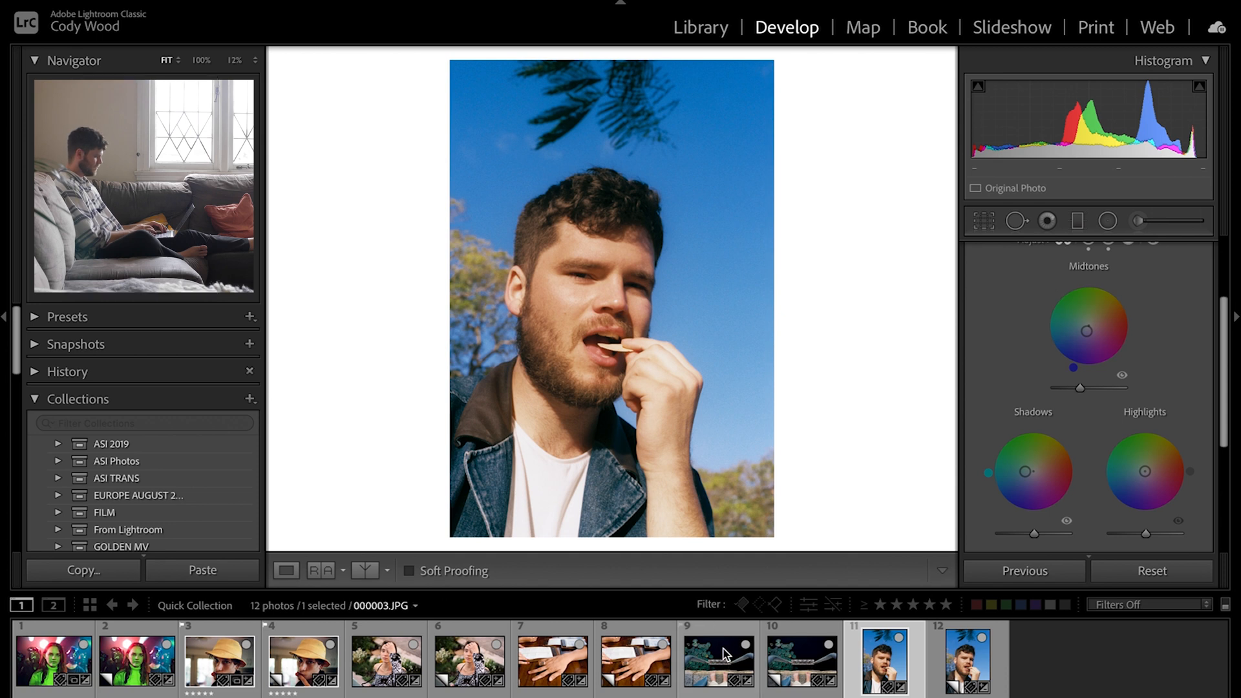
scroll(1109, 291, "up", 10)
key("backslash")
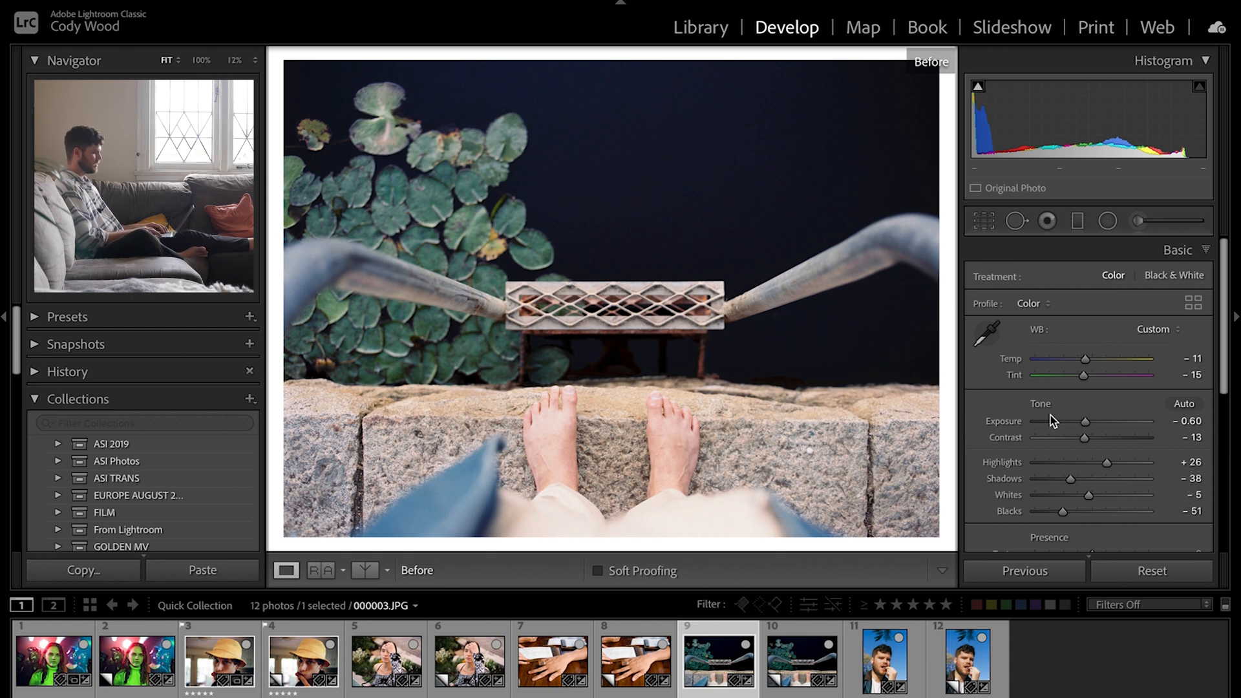
key("backslash")
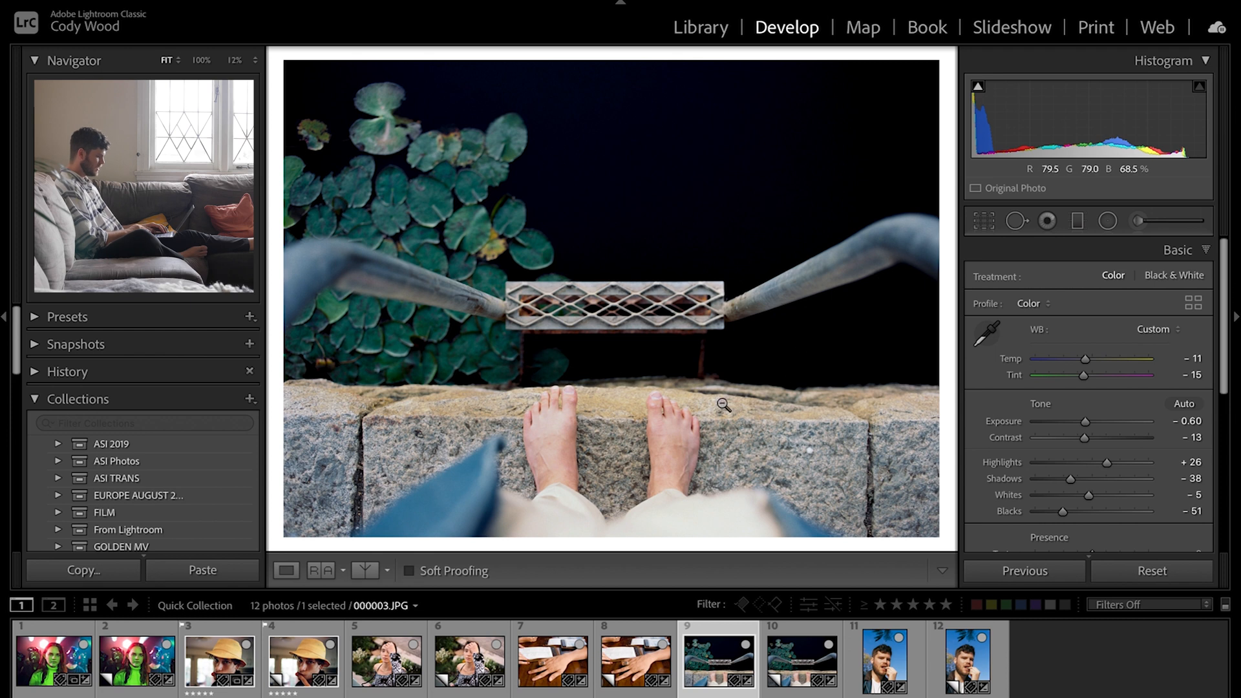
Step: Review all Basic adjustments of the lily pad photo, checking them against its before view
scroll(1131, 480, "down", 2)
scroll(1109, 372, "up", 2)
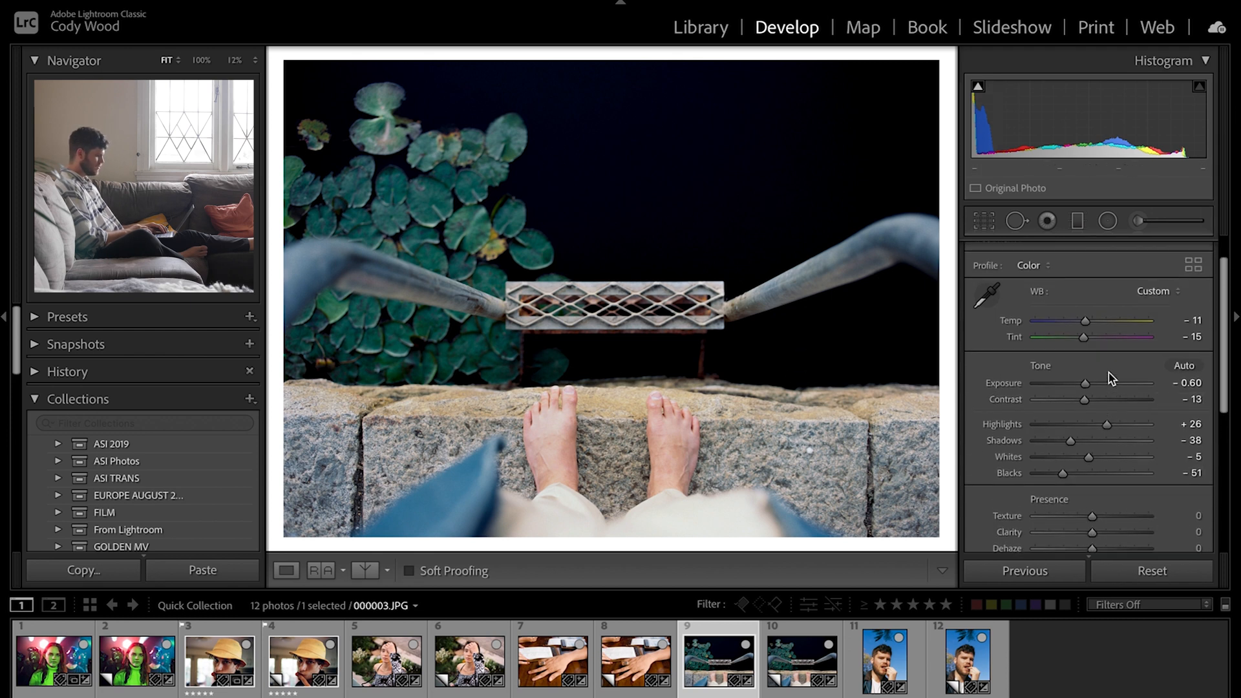
key("backslash")
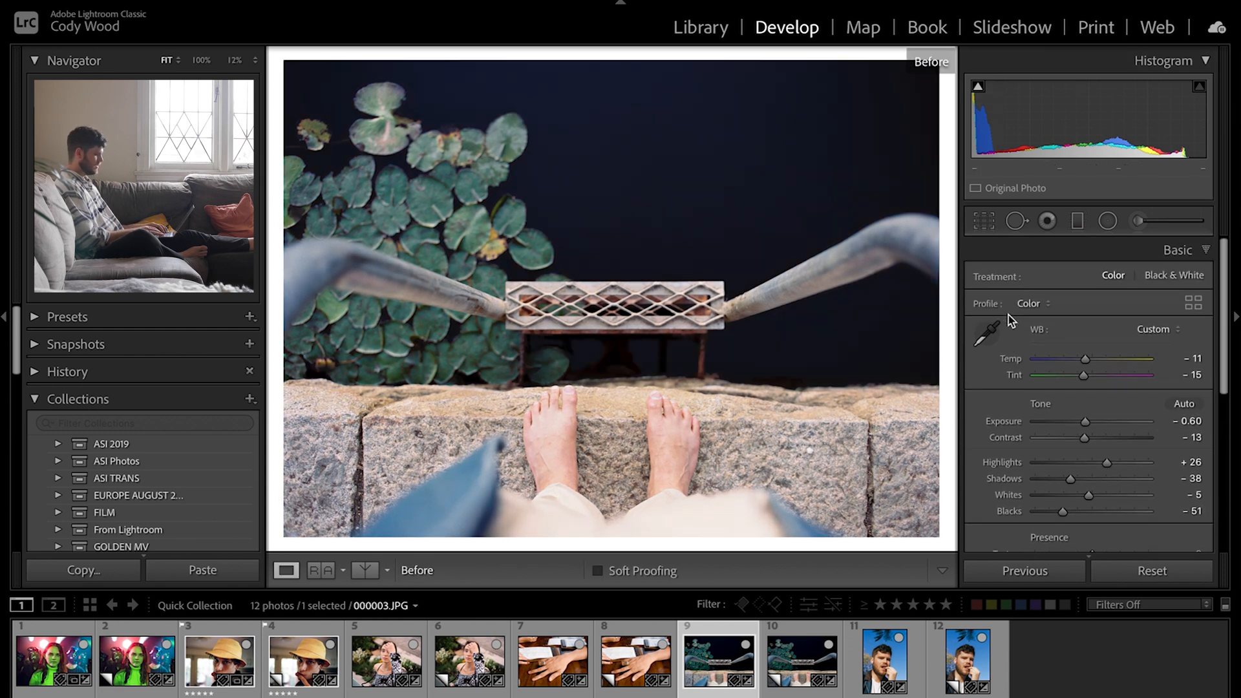
key("backslash")
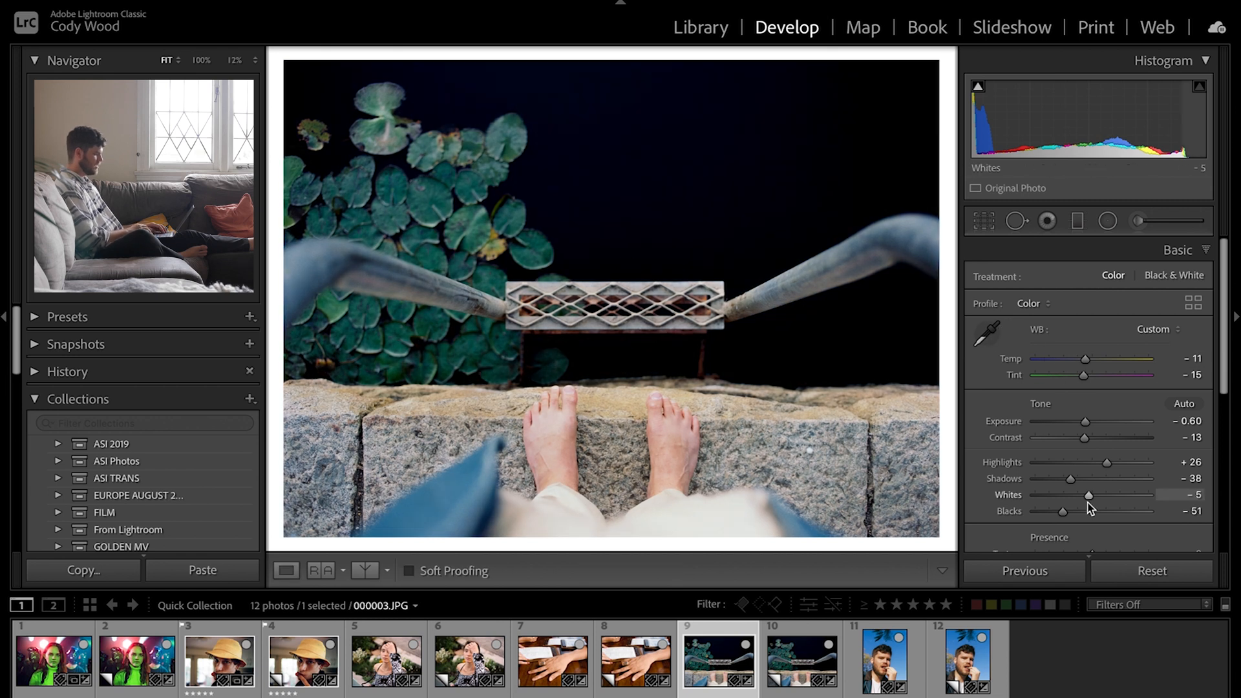
scroll(1088, 502, "down", 3)
scroll(1089, 507, "down", 2)
scroll(1089, 508, "up", 5)
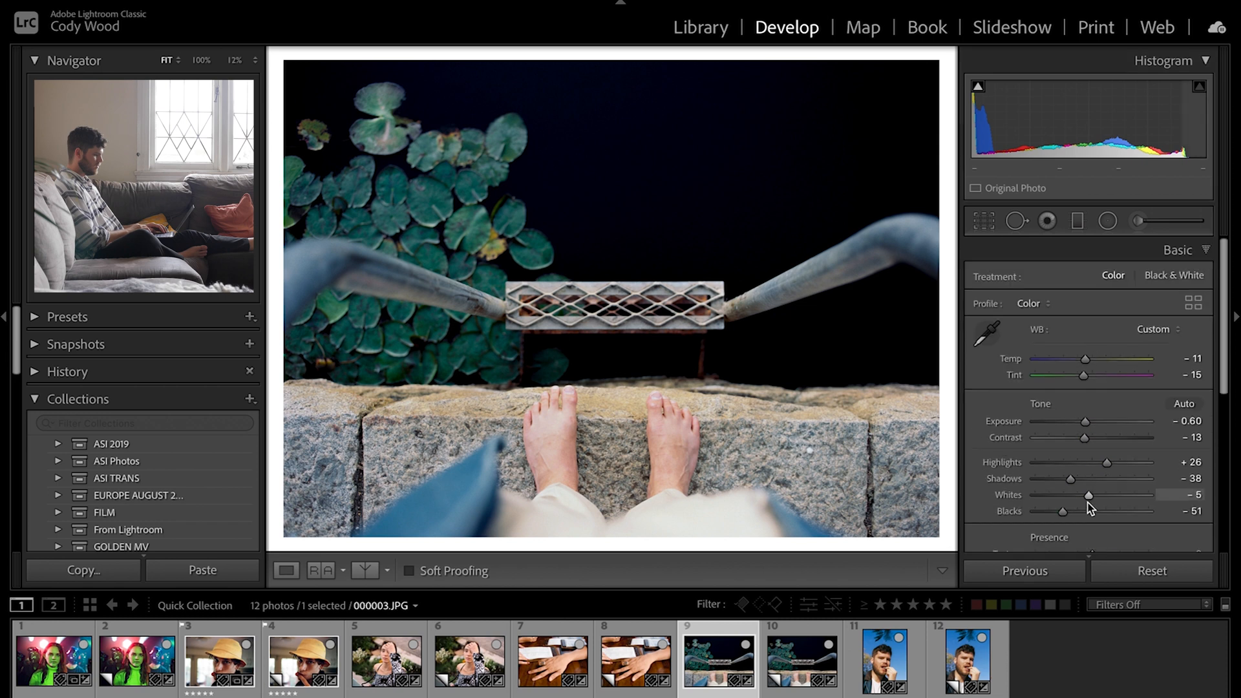
scroll(1090, 508, "down", 7)
scroll(1090, 508, "up", 1)
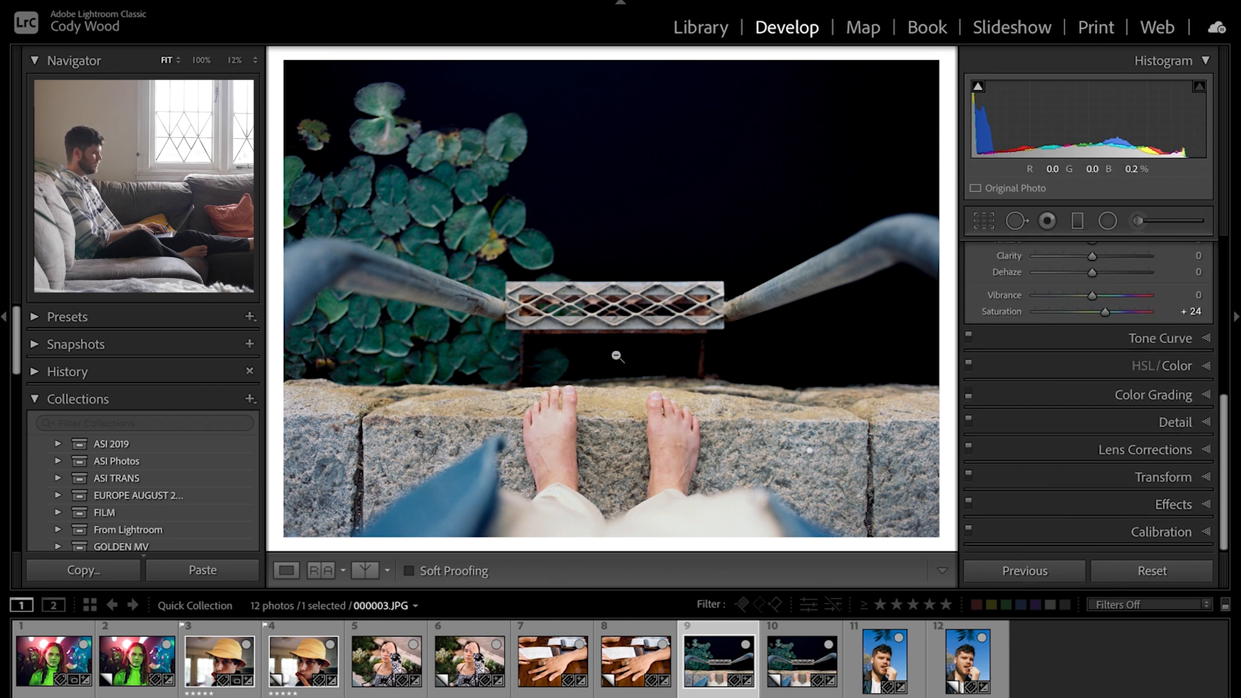
Step: Compare the lily pad photo with Color Grading switched off and back on
left_click(1156, 396)
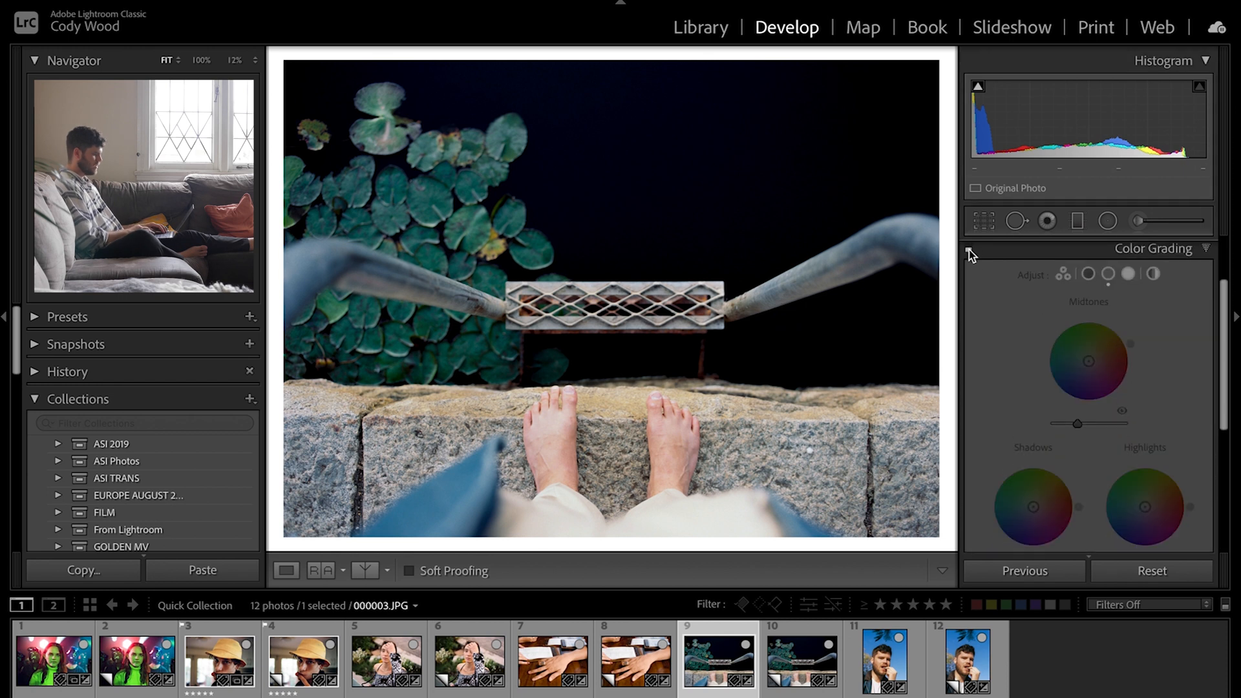
scroll(1041, 388, "up", 1)
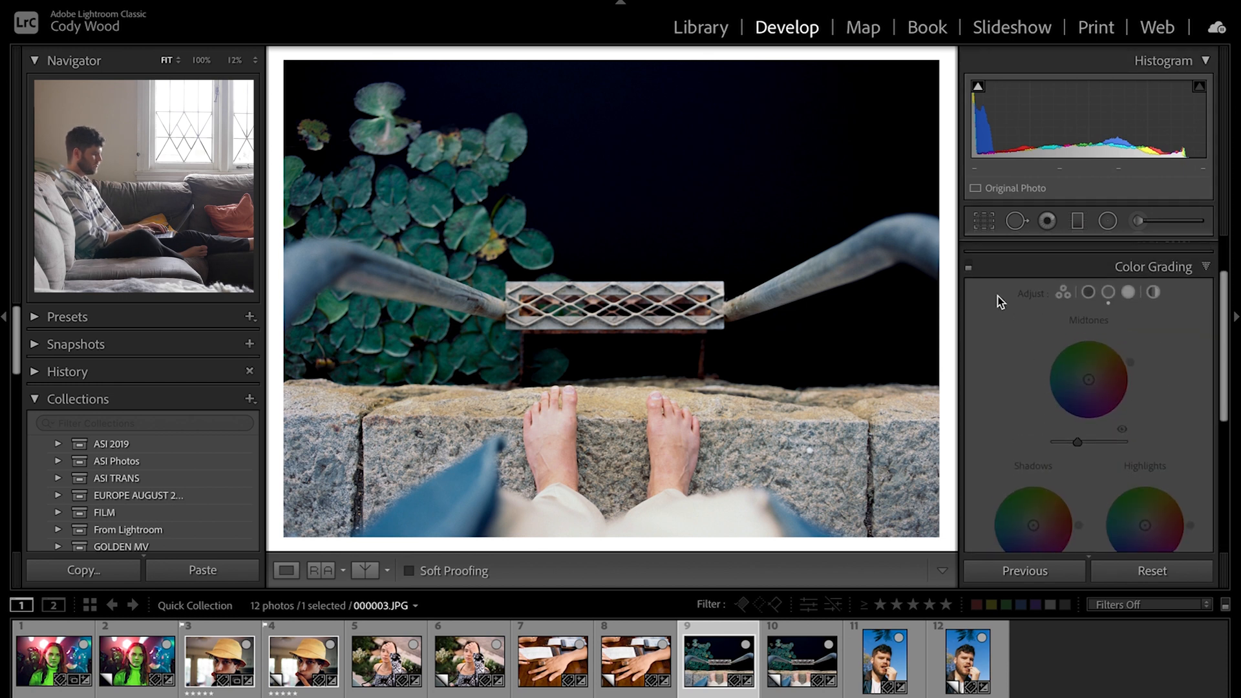
left_click(970, 266)
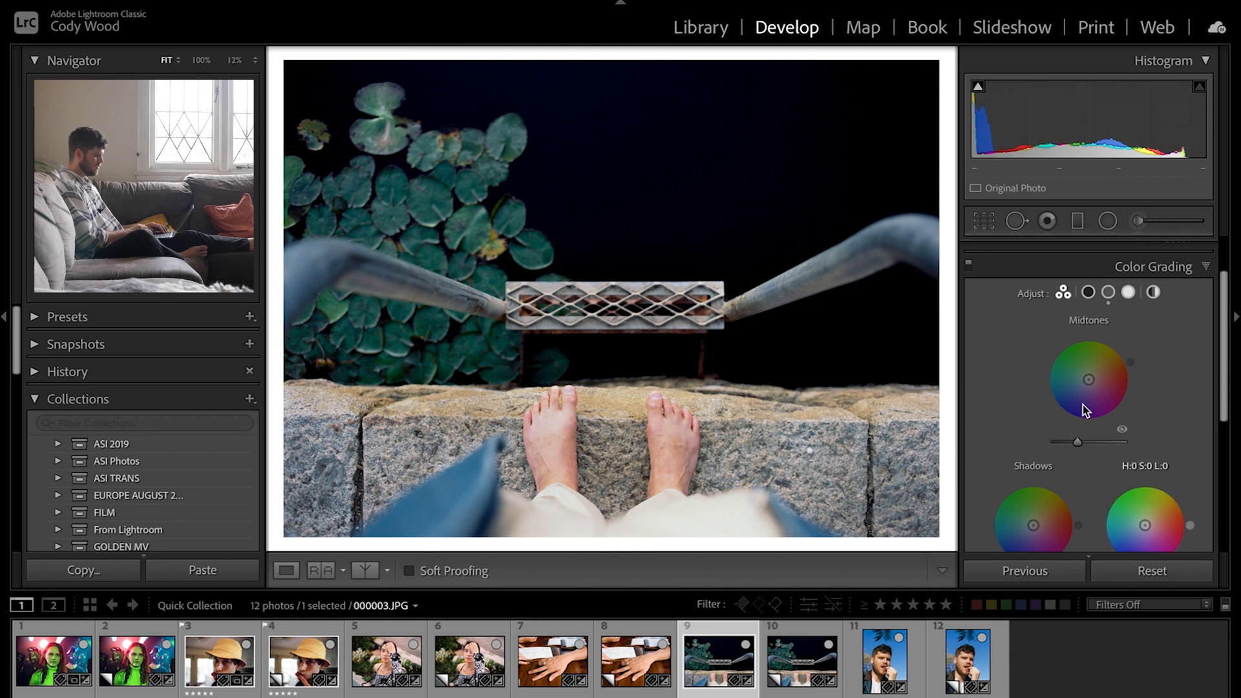
Step: Try lowering the green luminance of the lily pad photo in the HSL/Color adjustments, and undo it
left_click(1164, 266)
left_click_drag(1098, 410, 1044, 409)
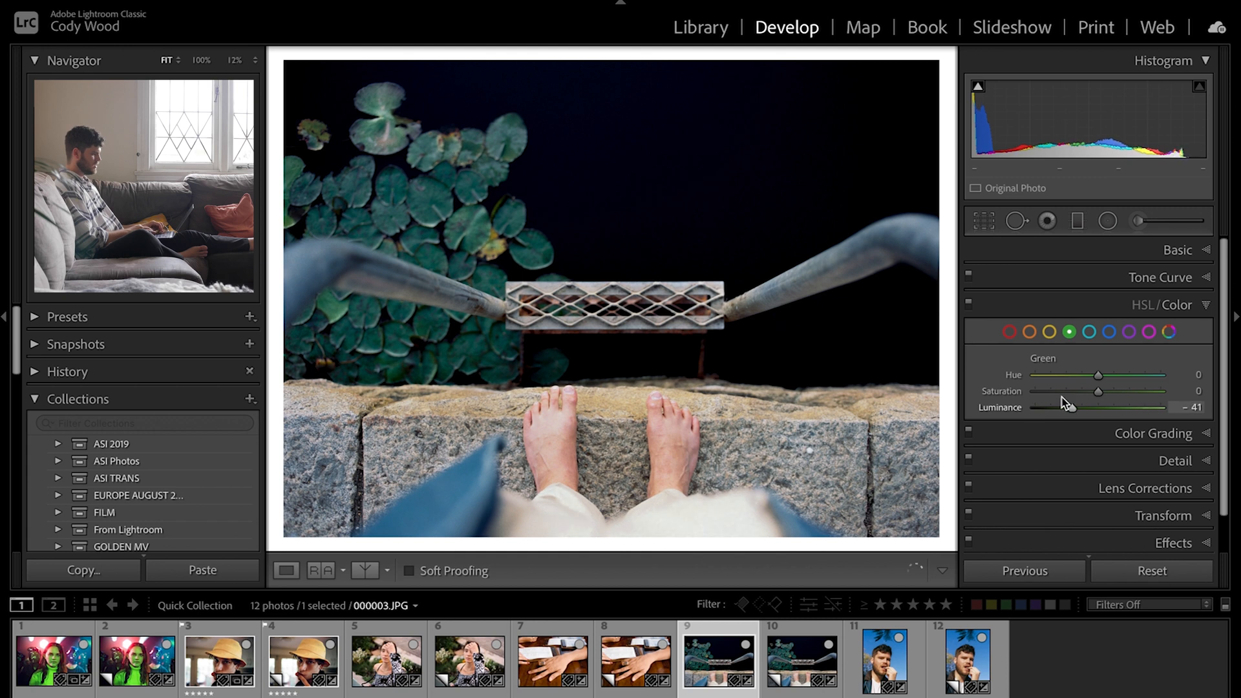
key("ctrl+z")
left_click(1183, 308)
Step: Try raising the midtones luminance of the lily pad photo to +100 in Color Grading, and undo it
left_click(1178, 330)
scroll(1138, 440, "down", 1)
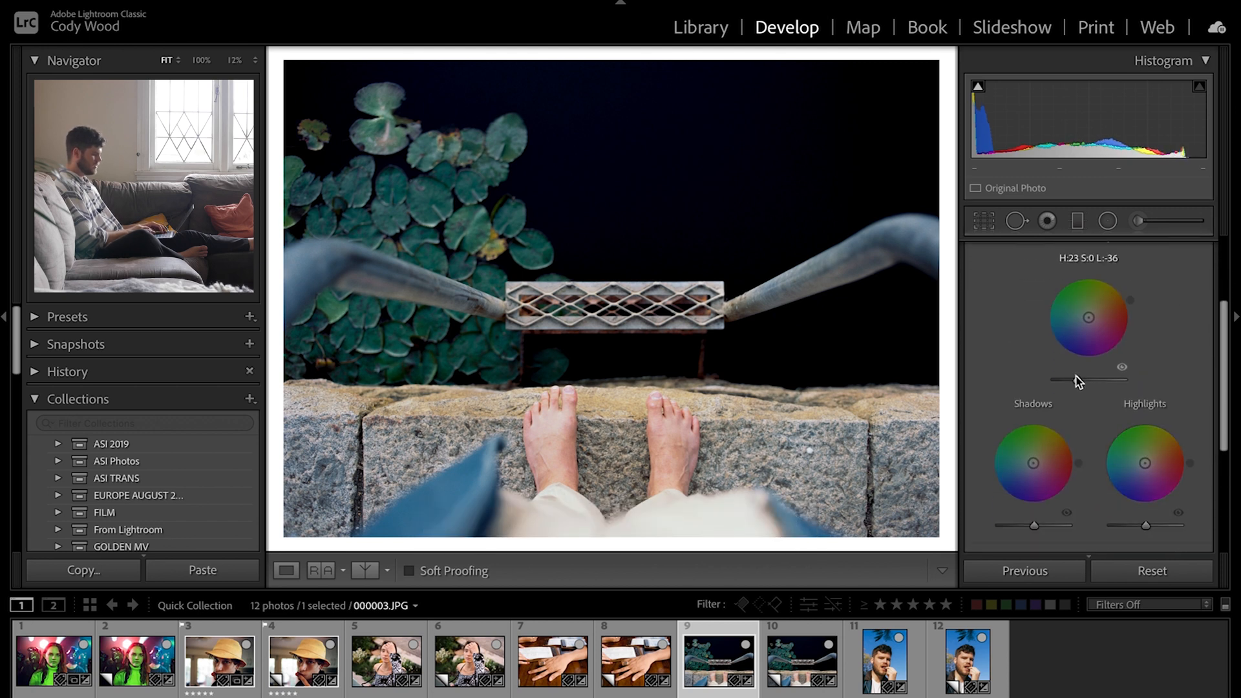
left_click_drag(1076, 379, 1123, 379)
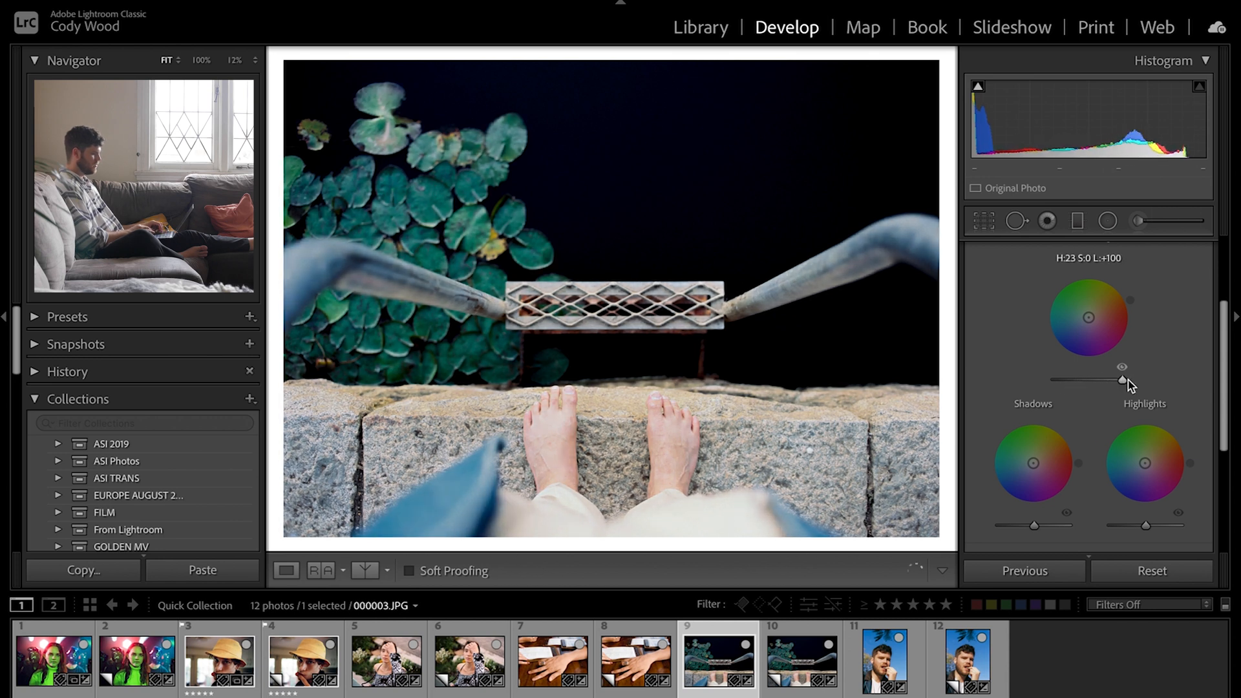
key("ctrl+z")
scroll(1172, 375, "up", 1)
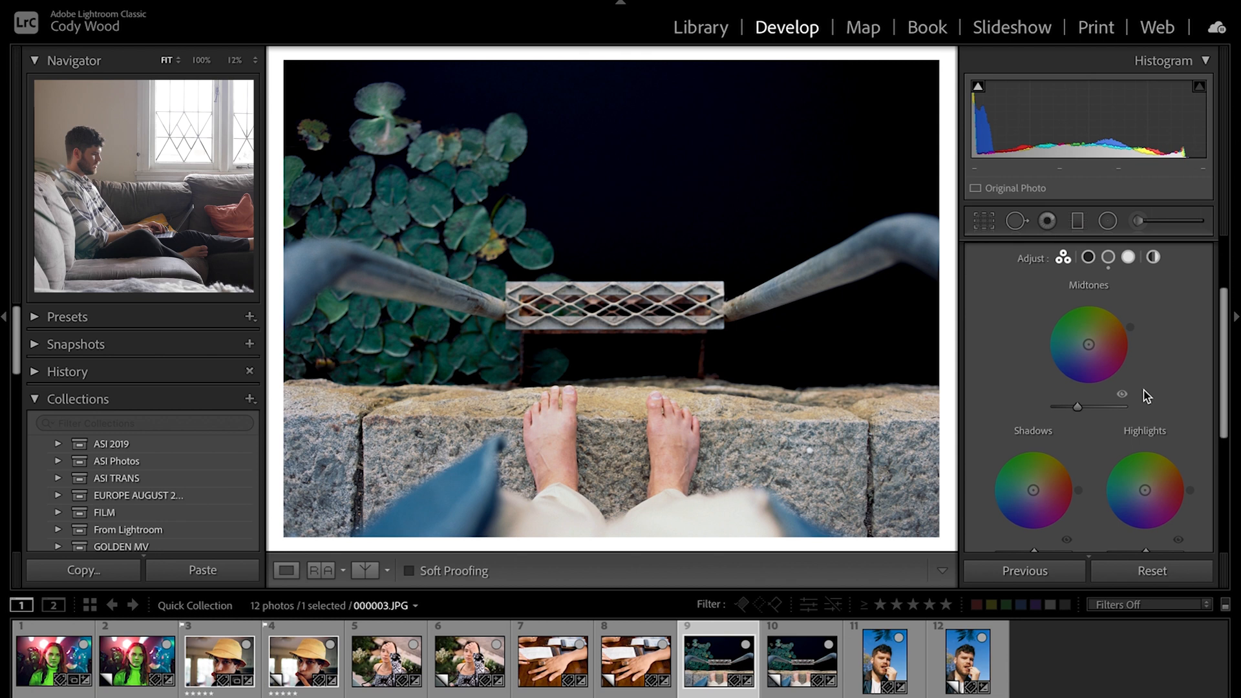
Step: Reset the midtones luminance, lower it to -20, and check the lily pad photo zoomed in
double_click(1078, 407)
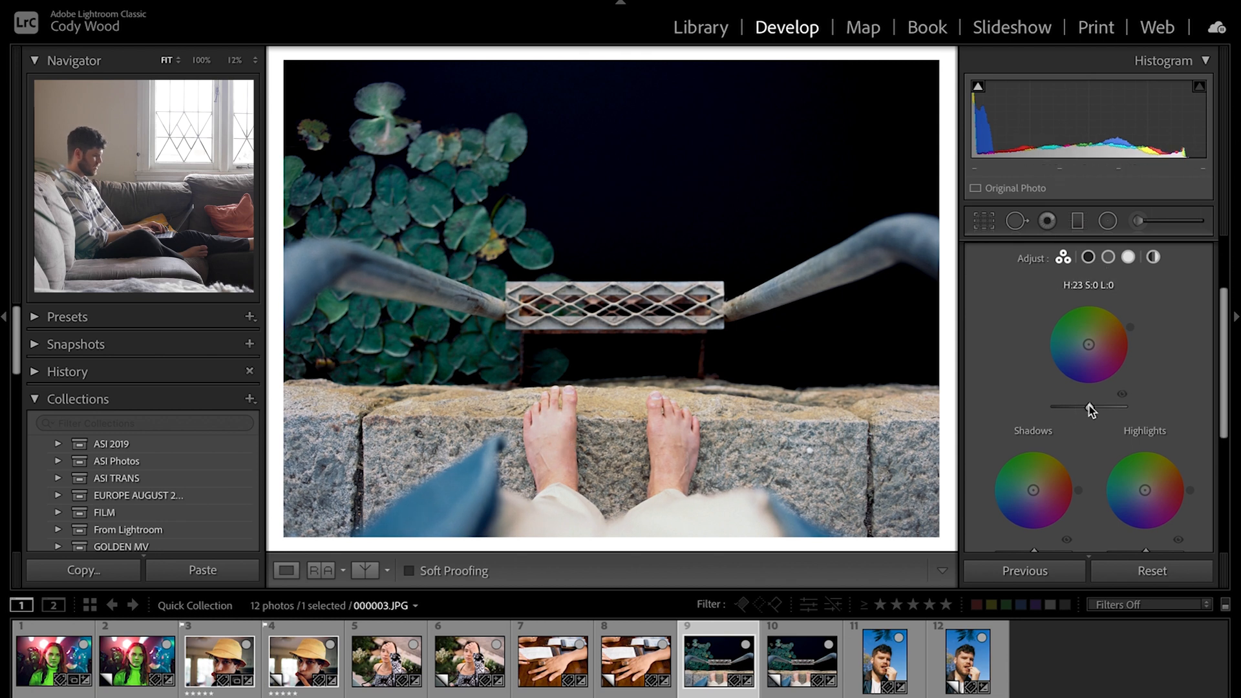
left_click_drag(1090, 406, 1084, 406)
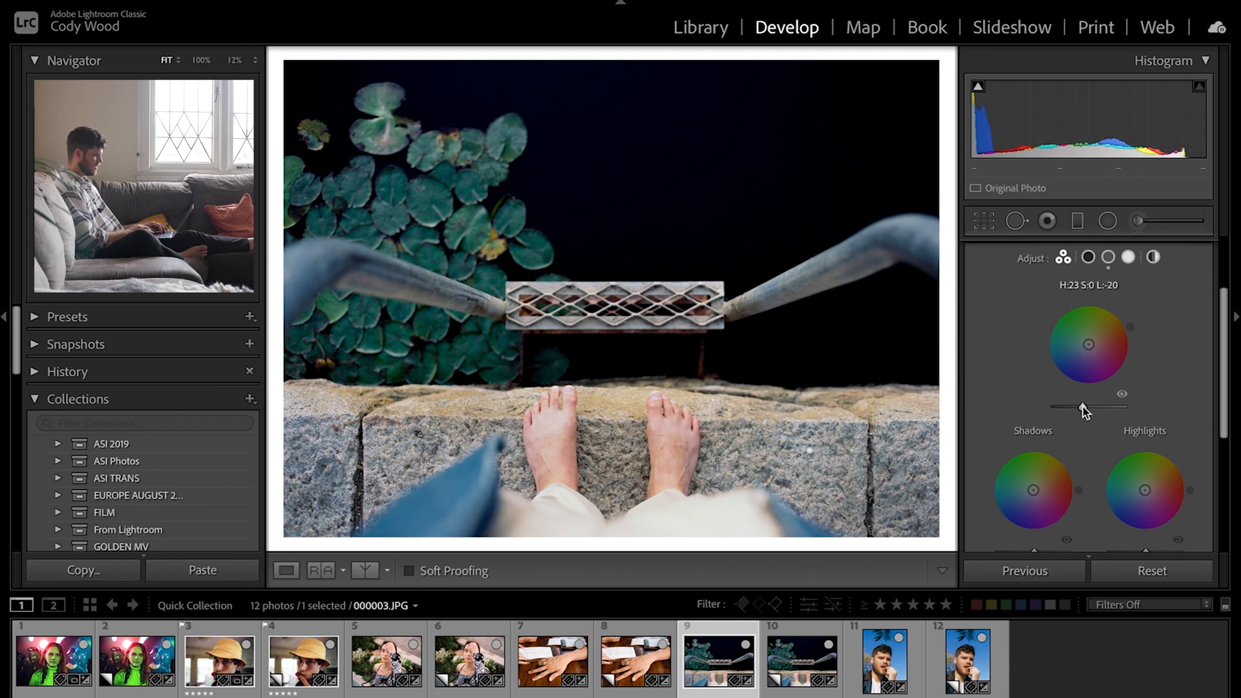
left_click(746, 210)
left_click(760, 368)
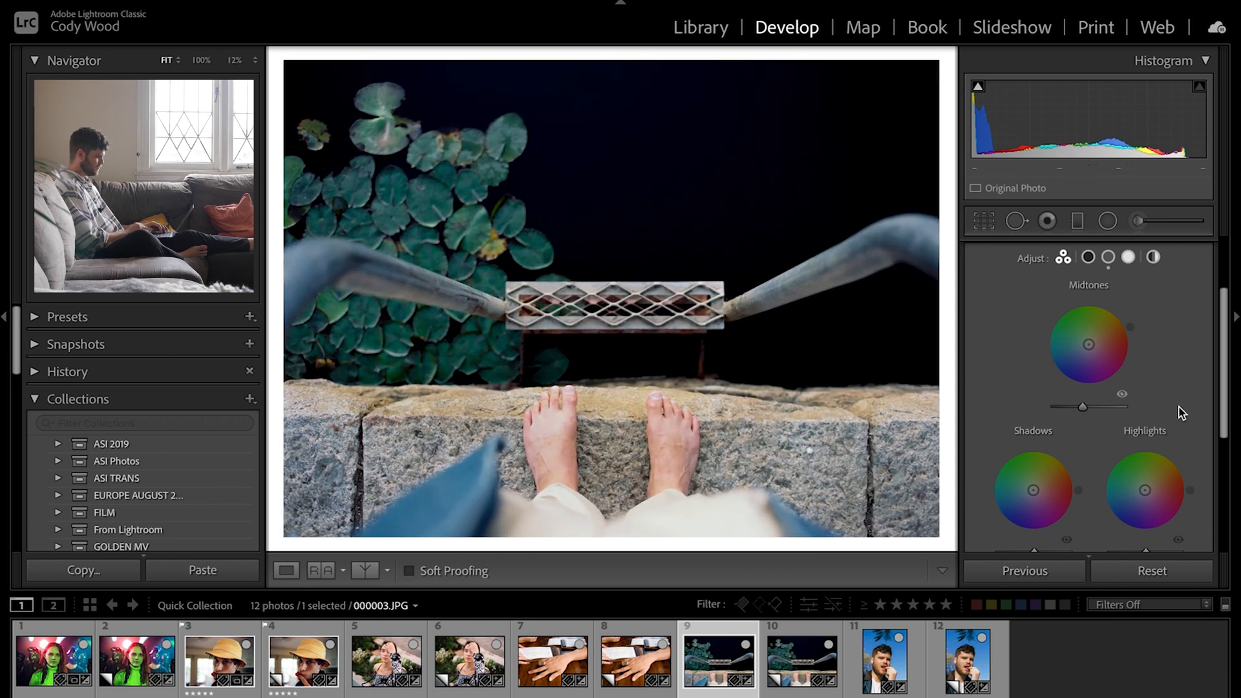
Step: Return to the lily pad photo's Basic adjustments and check its exposure setting
scroll(1180, 411, "up", 3)
left_click(1177, 251)
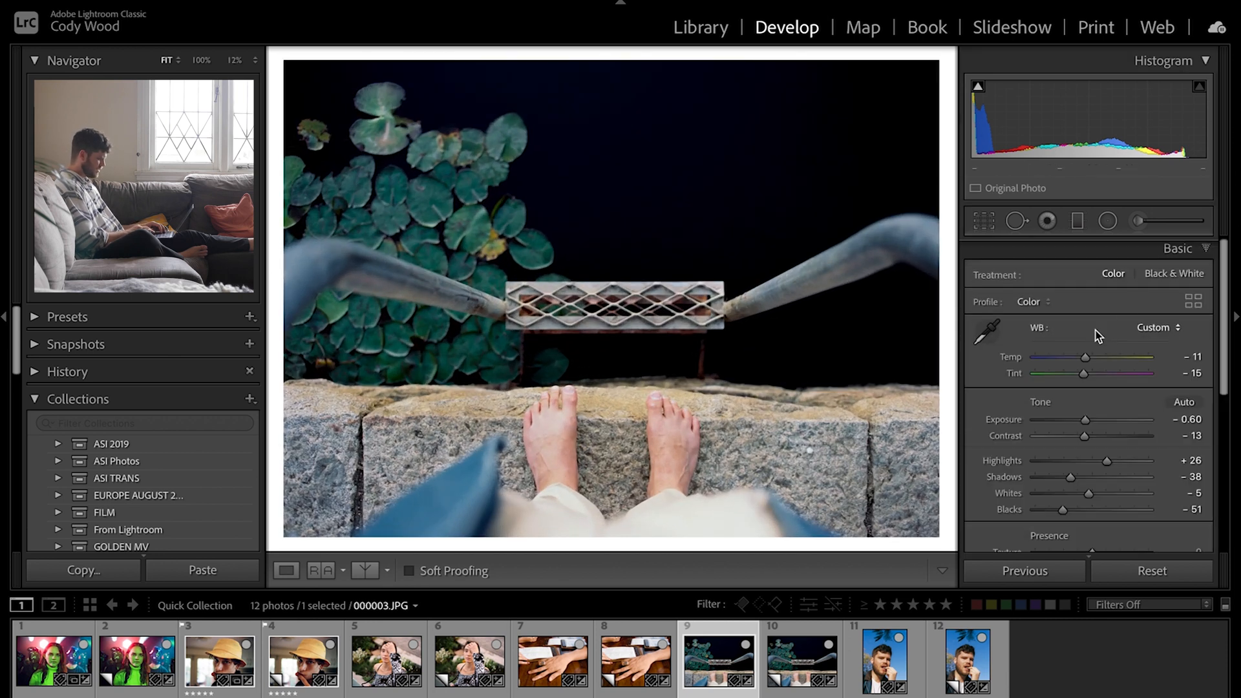
left_click_drag(1084, 418, 1085, 421)
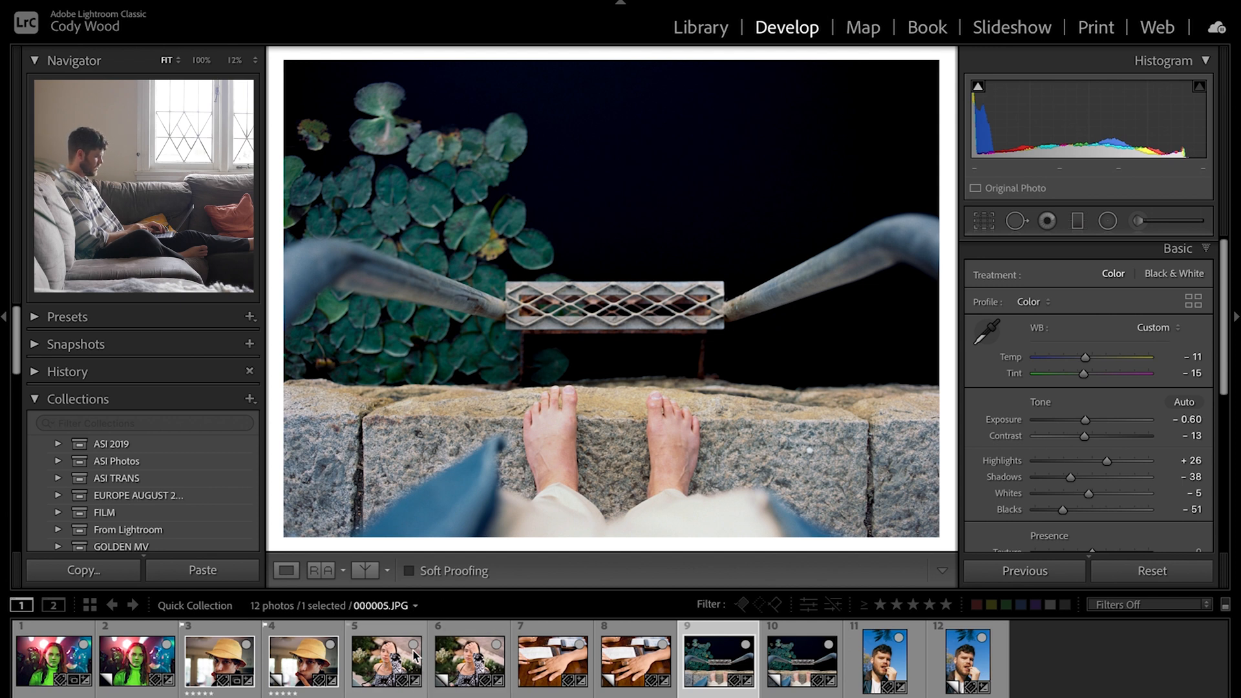
left_click(61, 659)
key("backslash")
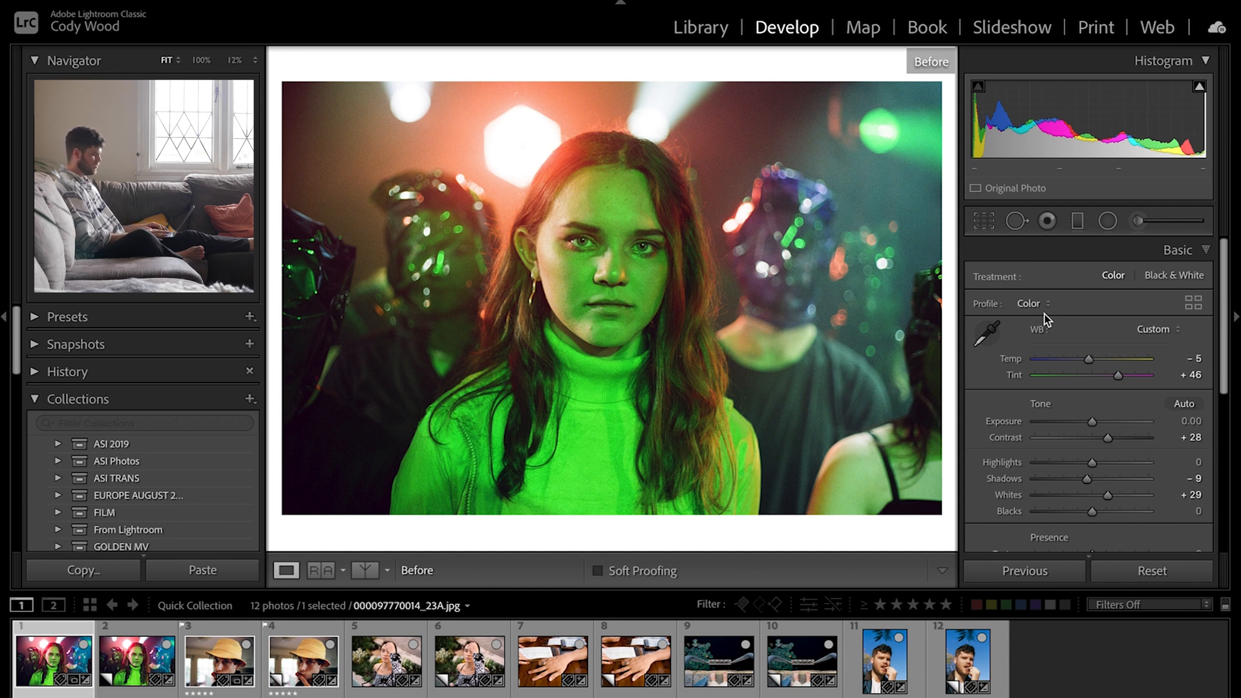
key("backslash")
Step: Switch off the Color Grading adjustments of the green-lit portrait
scroll(1011, 359, "down", 5)
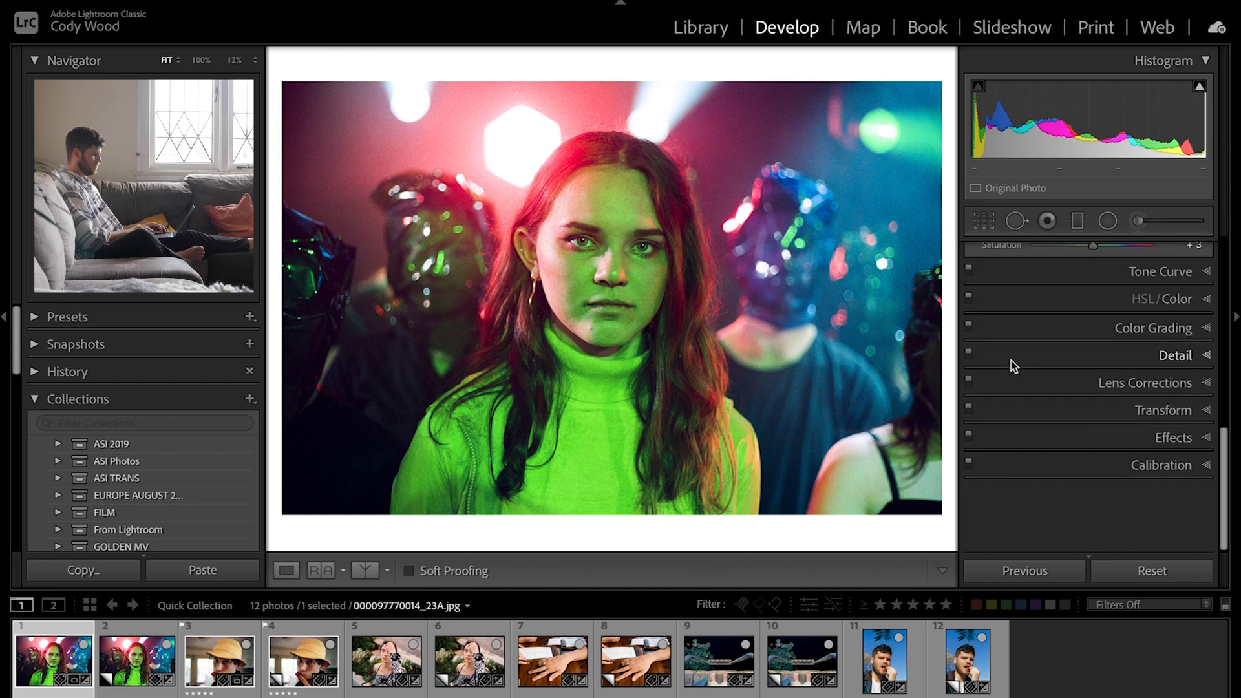
scroll(1012, 360, "up", 2)
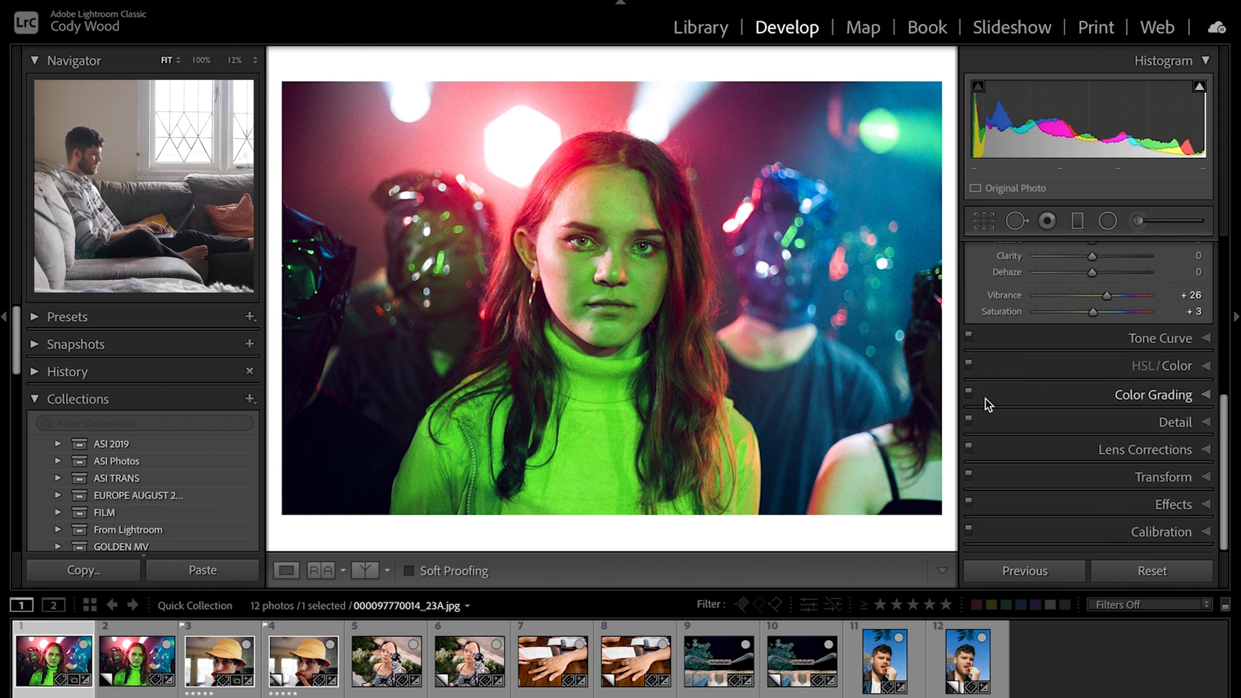
left_click(968, 396)
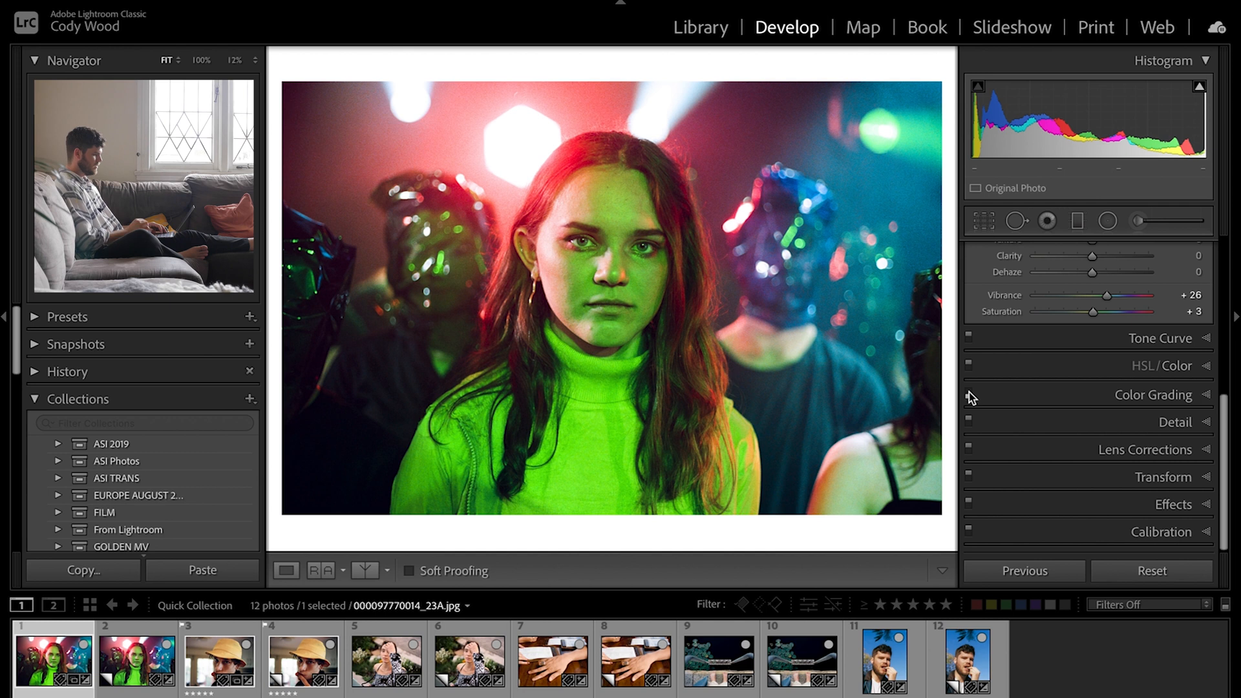
Step: Reset the green-lit portrait's white balance tint to 0 and raise it to +45
scroll(1009, 374, "up", 5)
double_click(1010, 380)
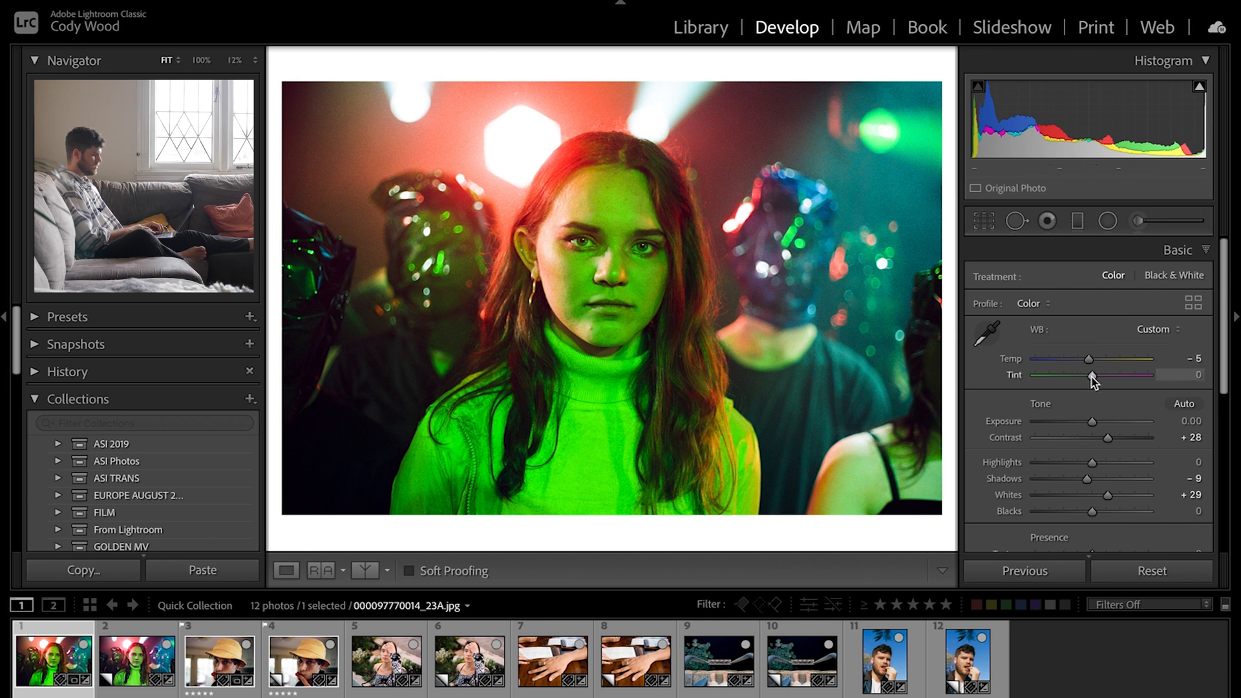
mouse_move(1093, 376)
left_mouse_down()
mouse_move(1128, 377)
mouse_move(1093, 375)
mouse_move(1115, 376)
left_mouse_up()
key("ctrl+z")
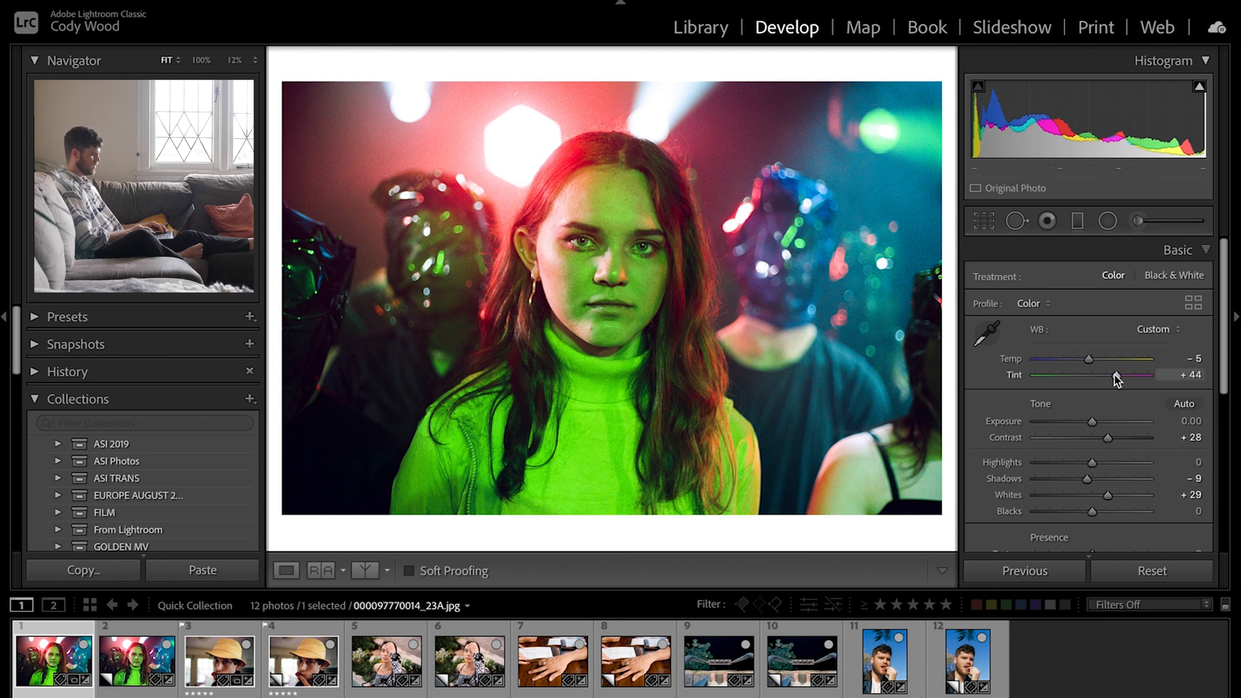
left_click_drag(1115, 375, 1117, 375)
Step: Review the remaining Basic adjustments of the green-lit portrait, including contrast, whites and vibrance
scroll(1086, 386, "down", 2)
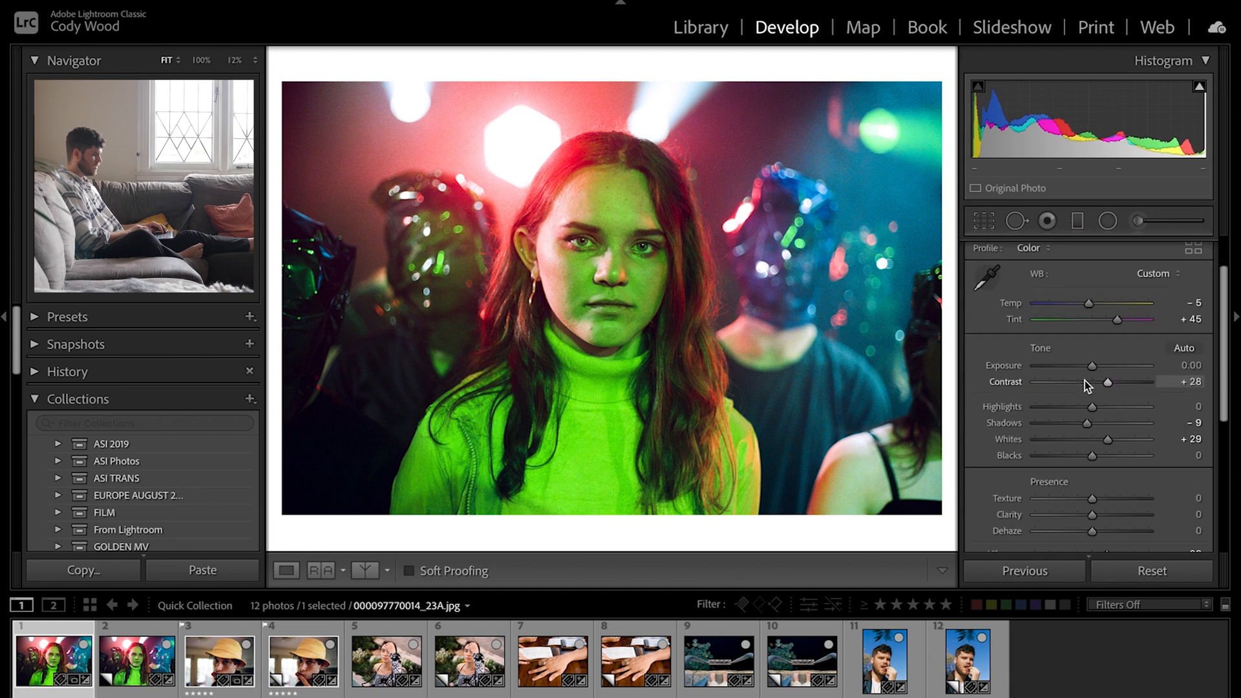
scroll(1086, 386, "down", 10)
scroll(1086, 385, "up", 1)
scroll(1038, 394, "up", 4)
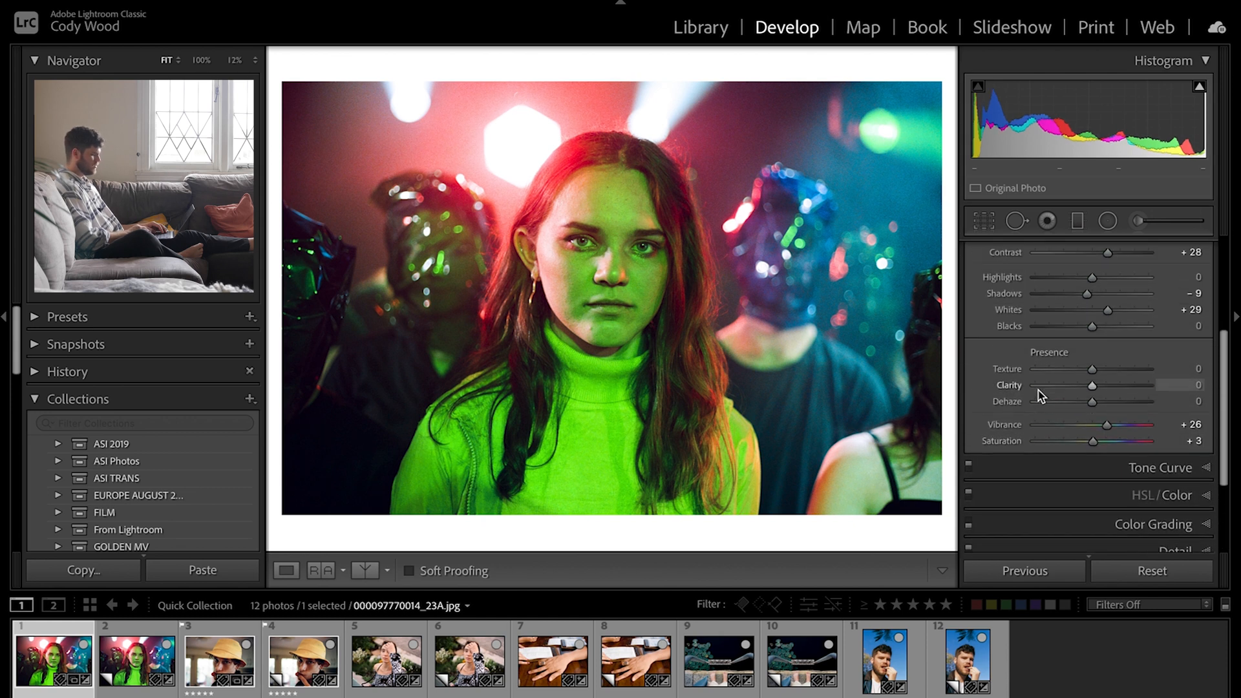
Step: Switch the green-lit portrait's Color Grading back on, toggling it to compare the image with and without the adjustment
scroll(1040, 394, "down", 5)
left_click(1039, 394)
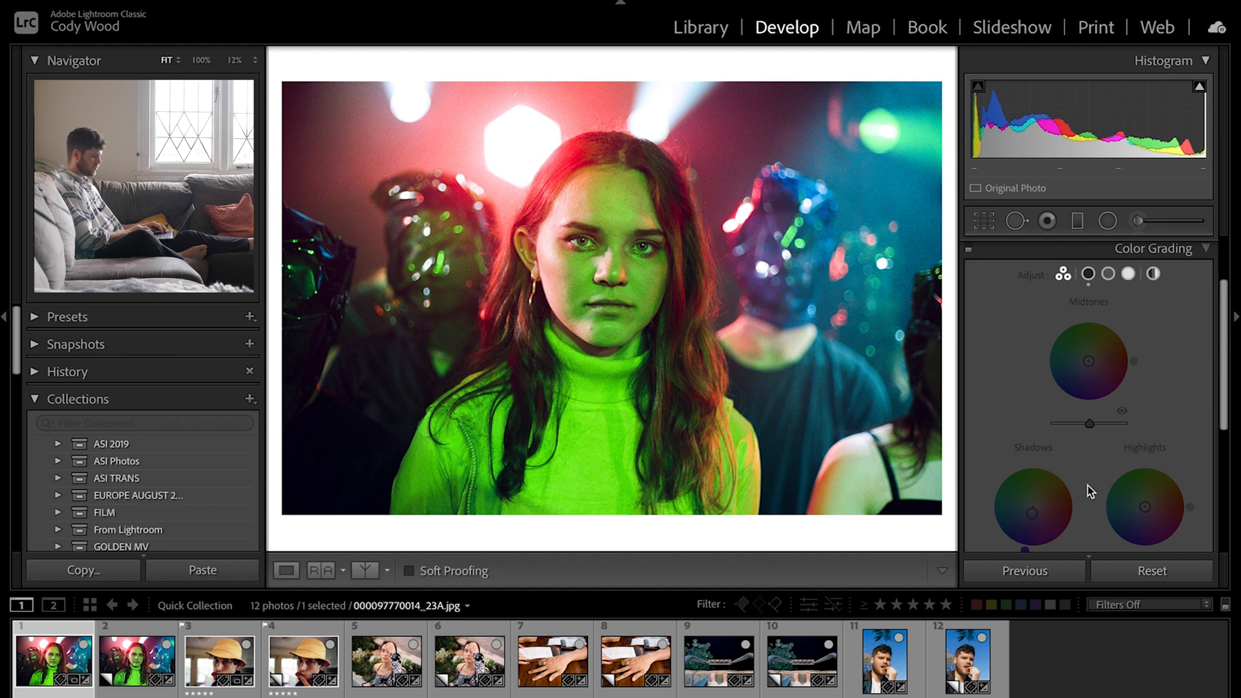
scroll(1019, 381, "down", 2)
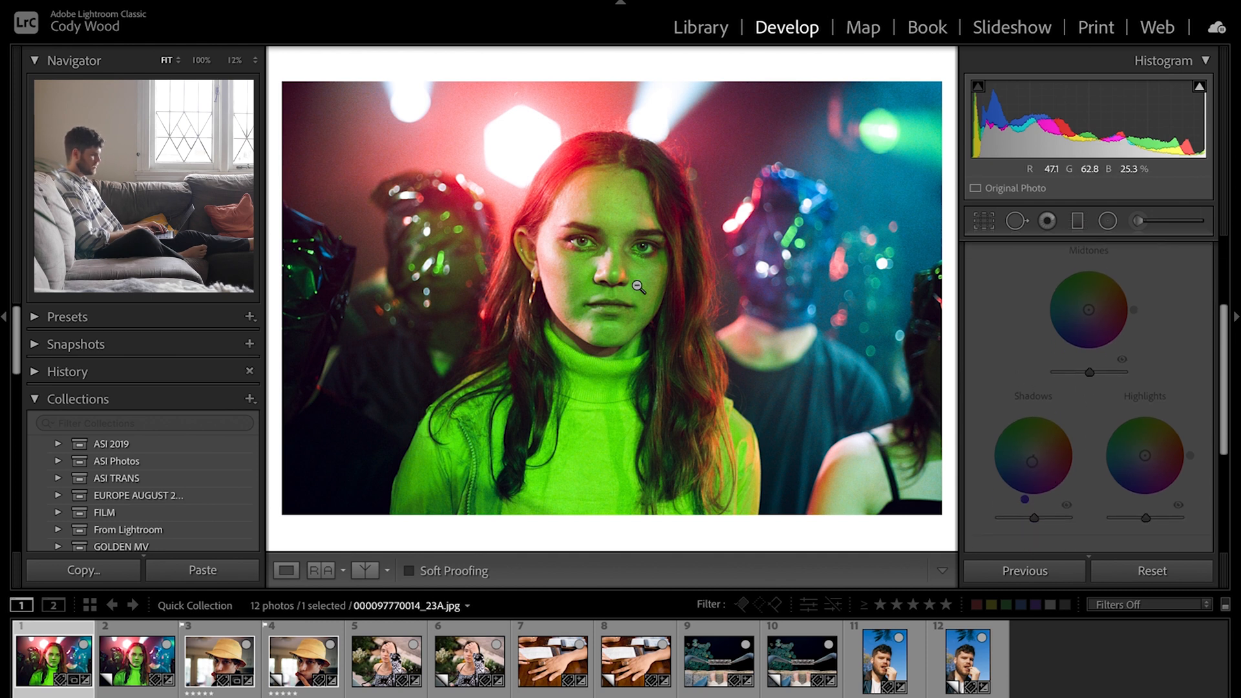
scroll(1022, 287, "up", 3)
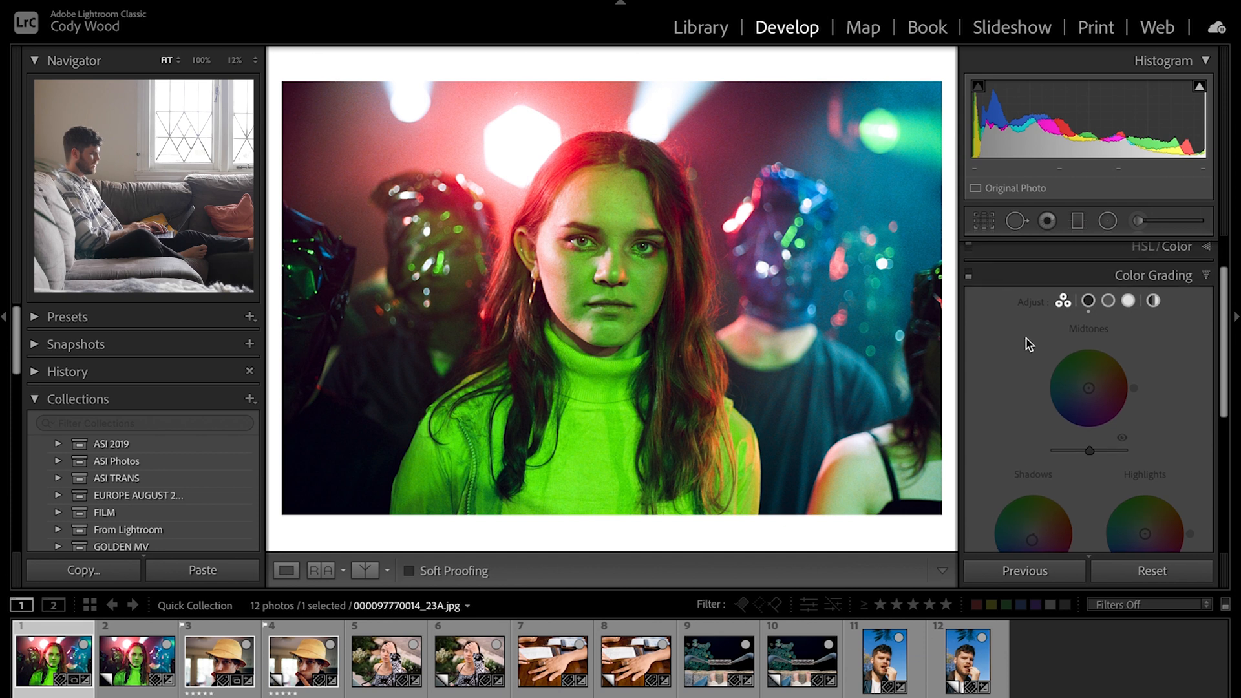
left_click(970, 276)
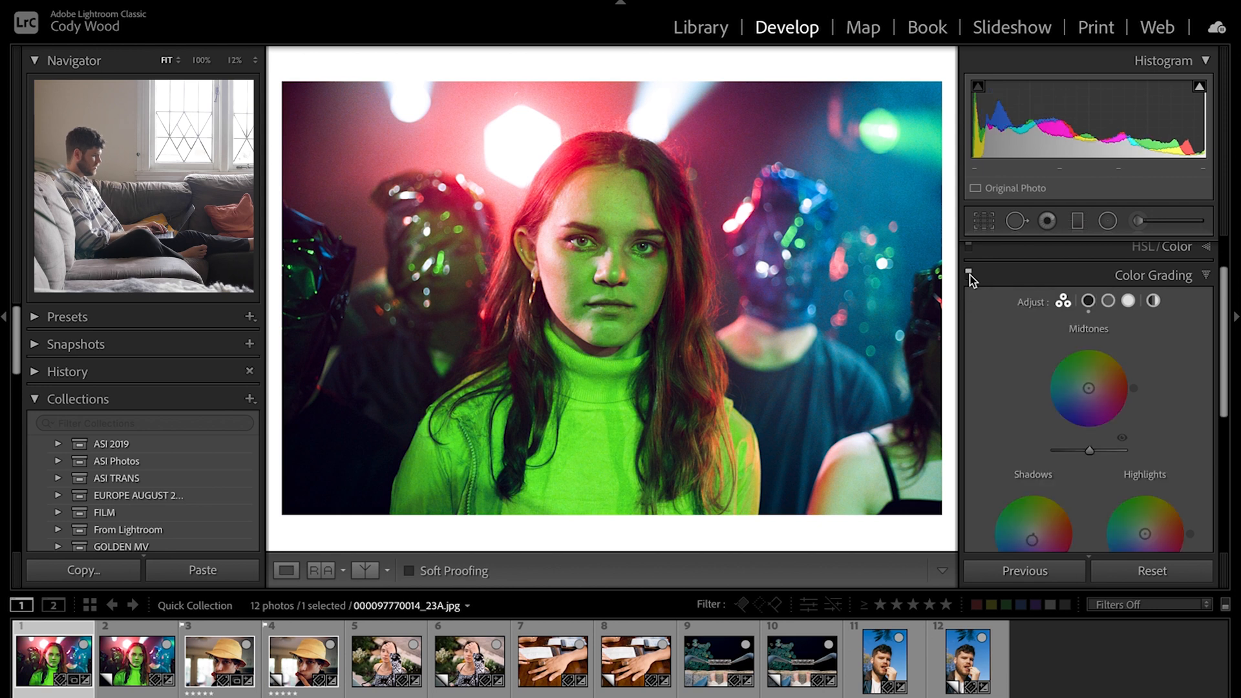
left_click(970, 277)
left_click(970, 277)
left_click(970, 277)
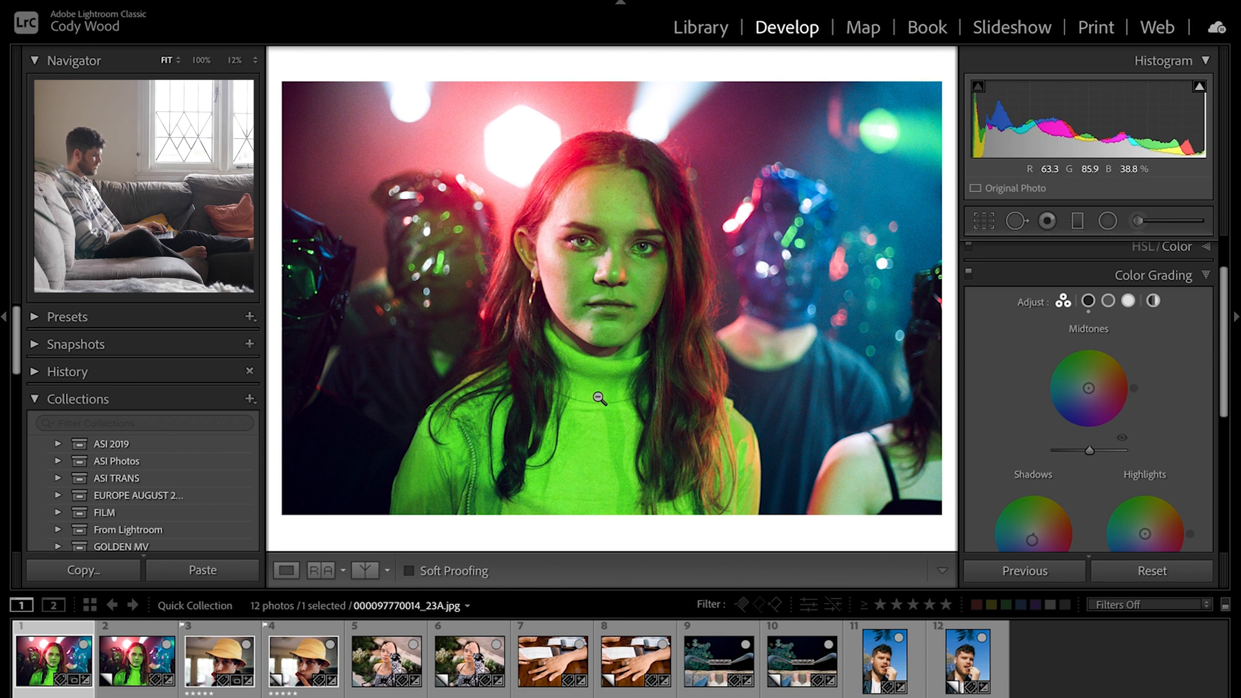
Step: Push the Color Grading shadows of the green-lit portrait to saturation 100 at hue 259, and bring the saturation back to 21
scroll(1177, 461, "down", 3)
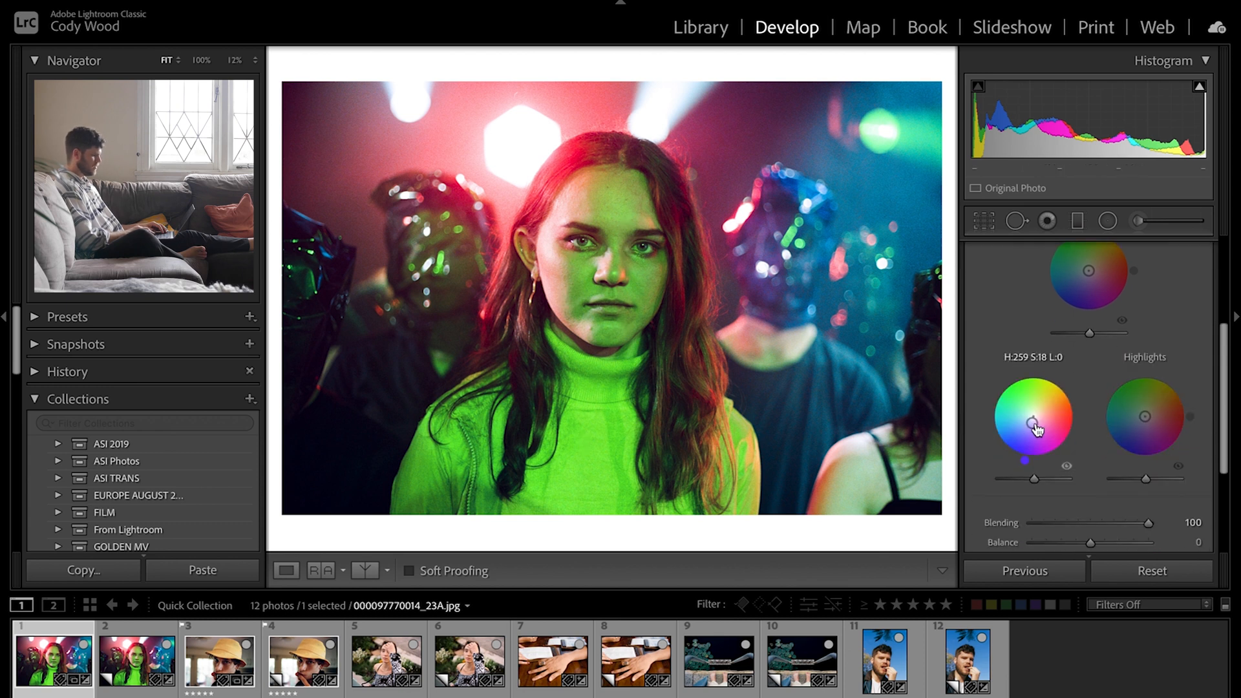
left_click_drag(1032, 422, 1027, 447)
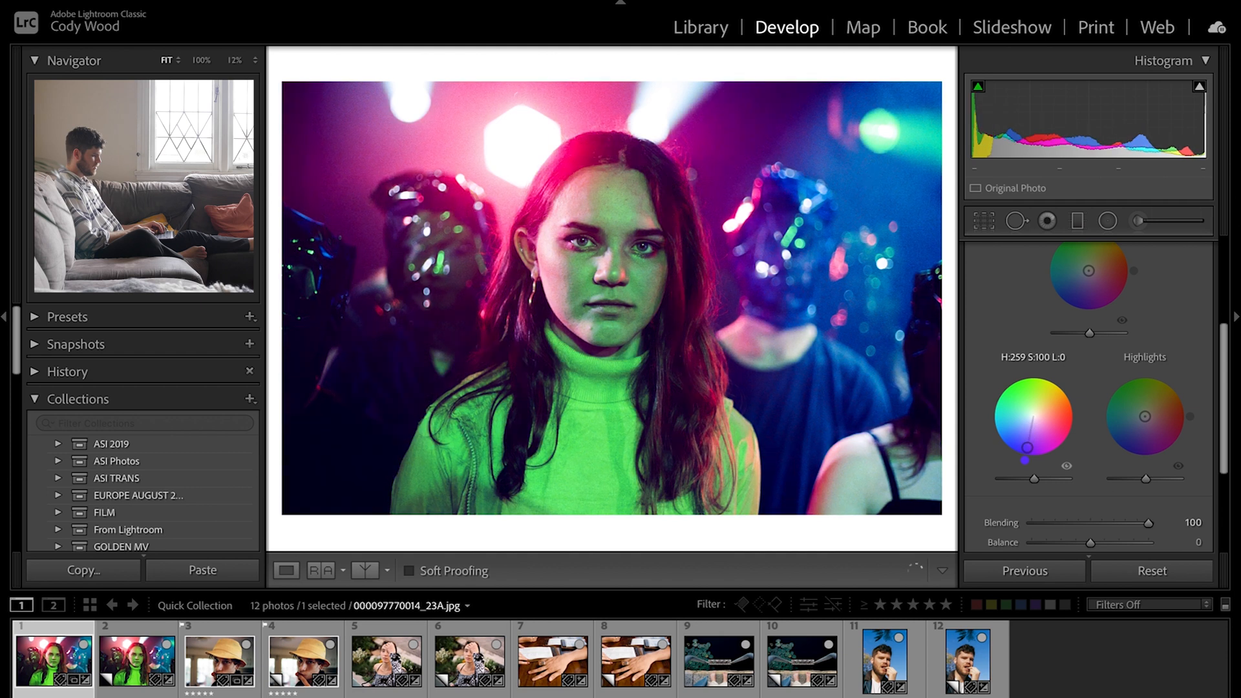
double_click(1027, 447)
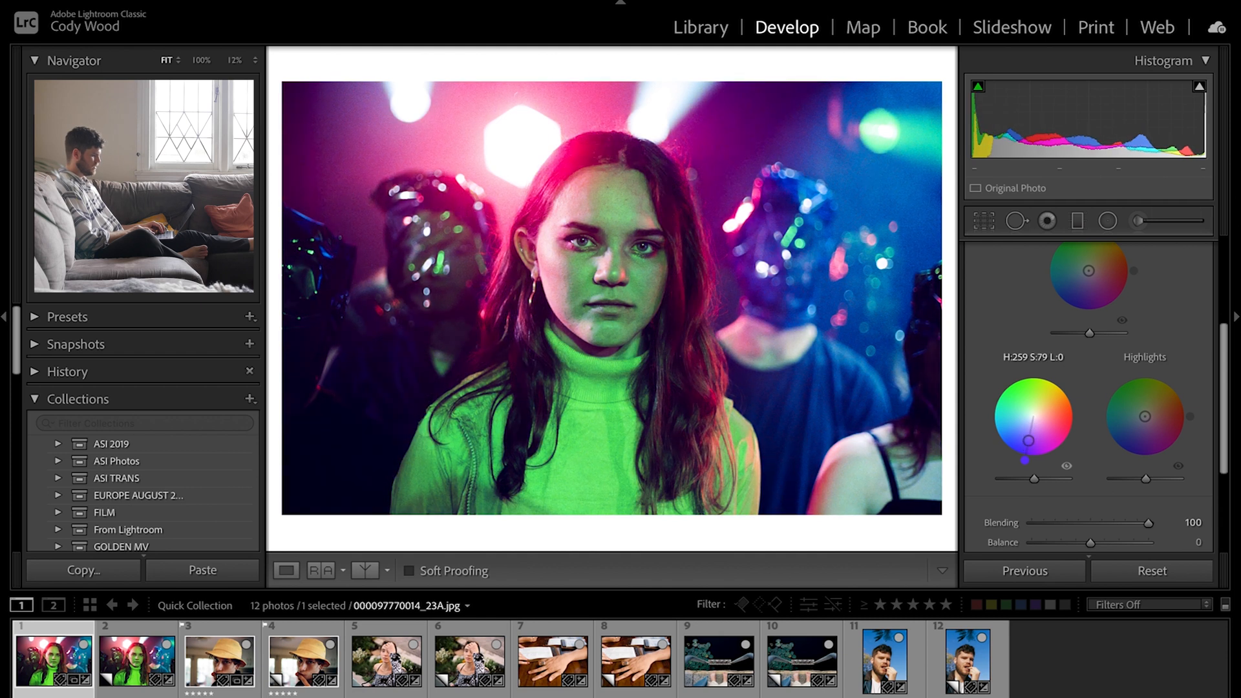
left_click_drag(1033, 416, 1032, 424)
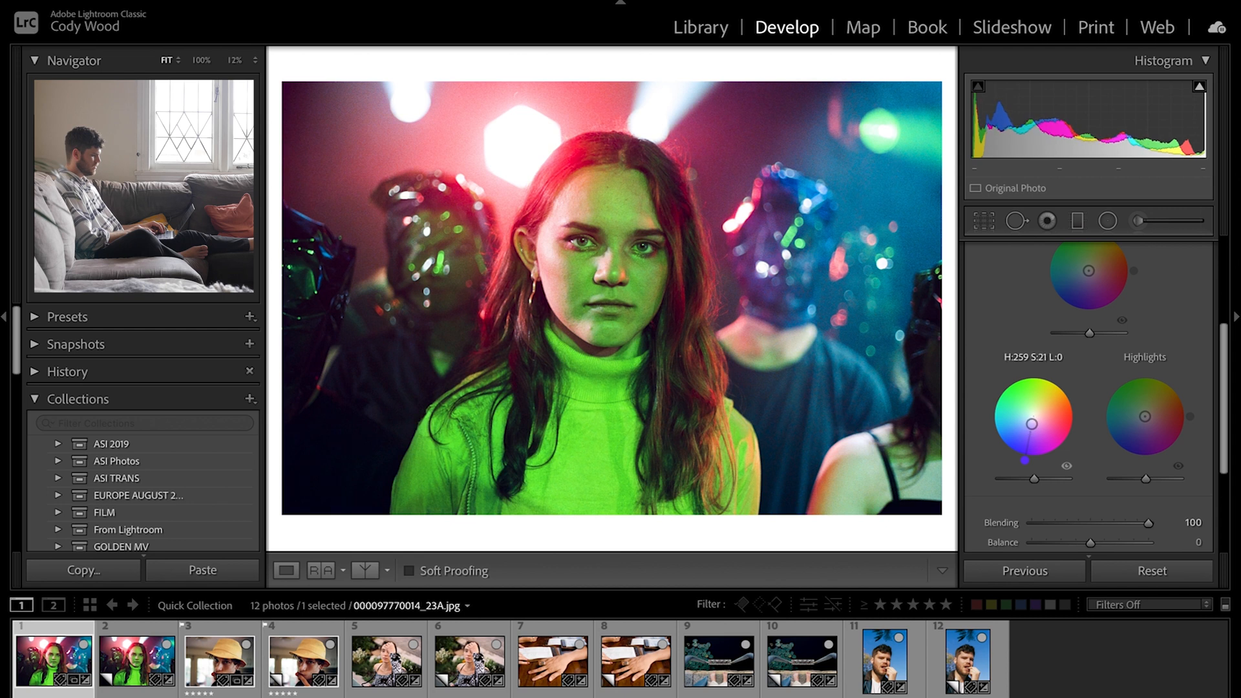
Step: Compare the green-lit portrait's before view with the edited version and review its Basic adjustments
key("backslash")
key("backslash")
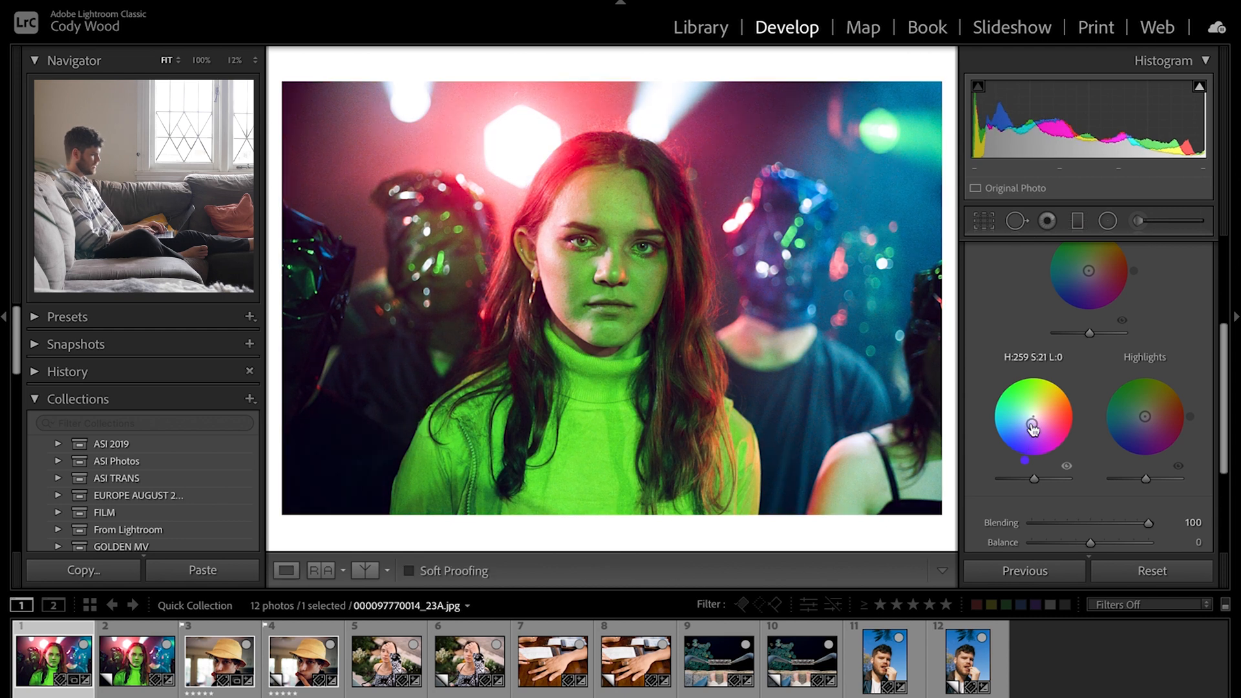
key("backslash")
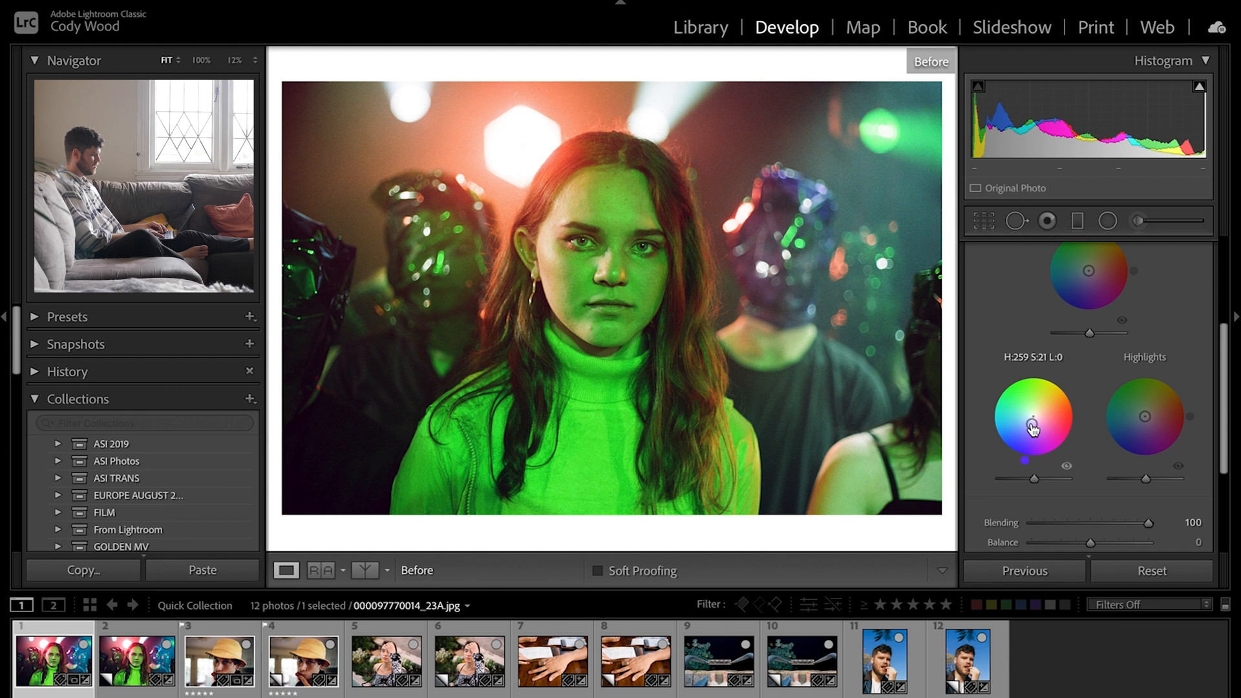
key("backslash")
scroll(1122, 252, "up", 3)
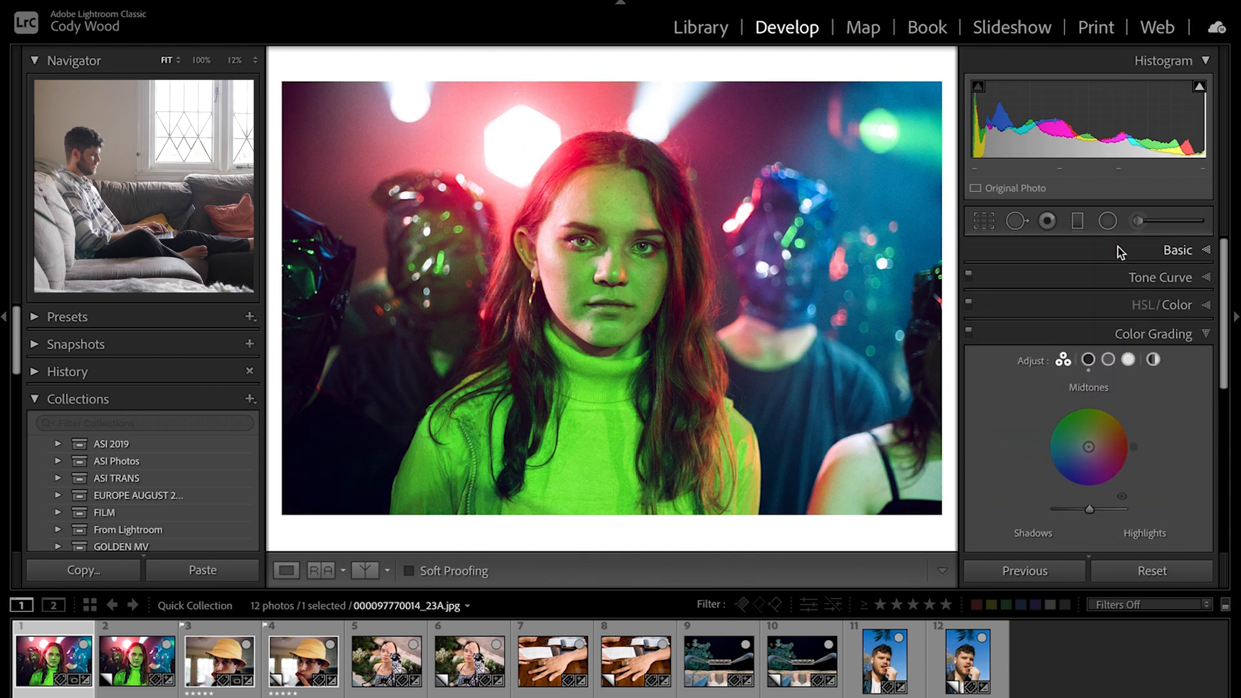
left_click(1175, 341)
left_click(1184, 254)
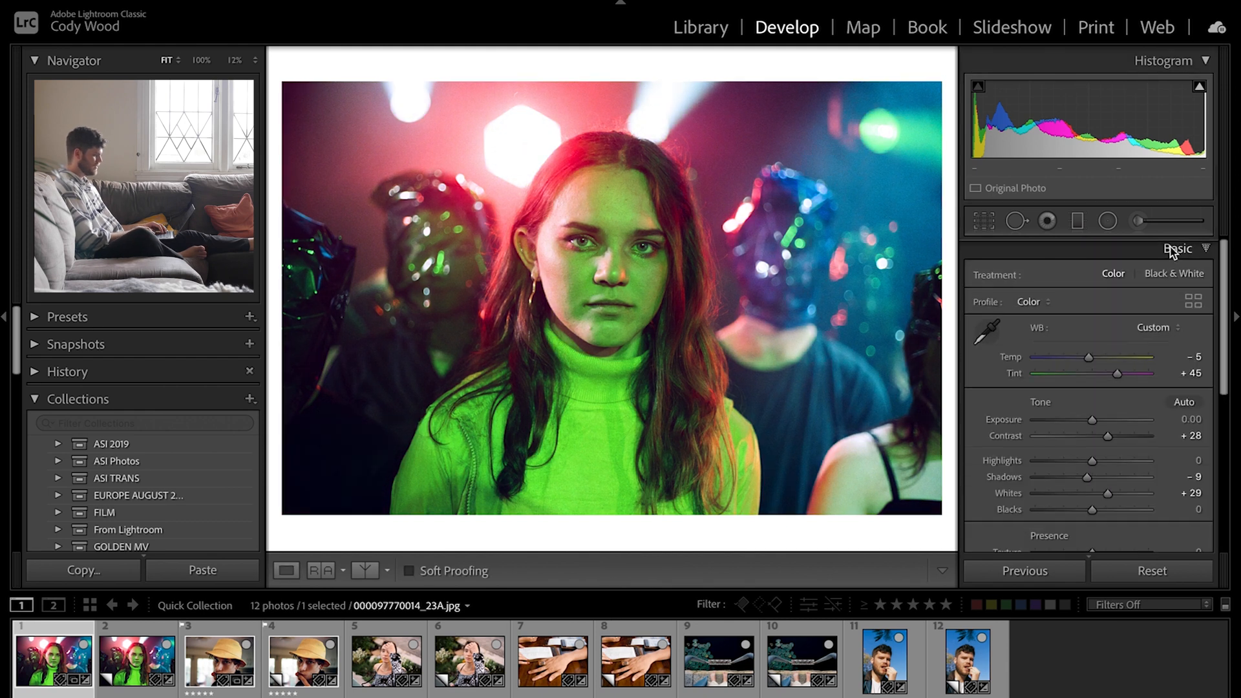
left_click(1176, 251)
Step: Open the garden portrait 000005.JPG, review its Basic tone adjustments and compare its before view with the edit
left_click(1099, 333)
key("backslash")
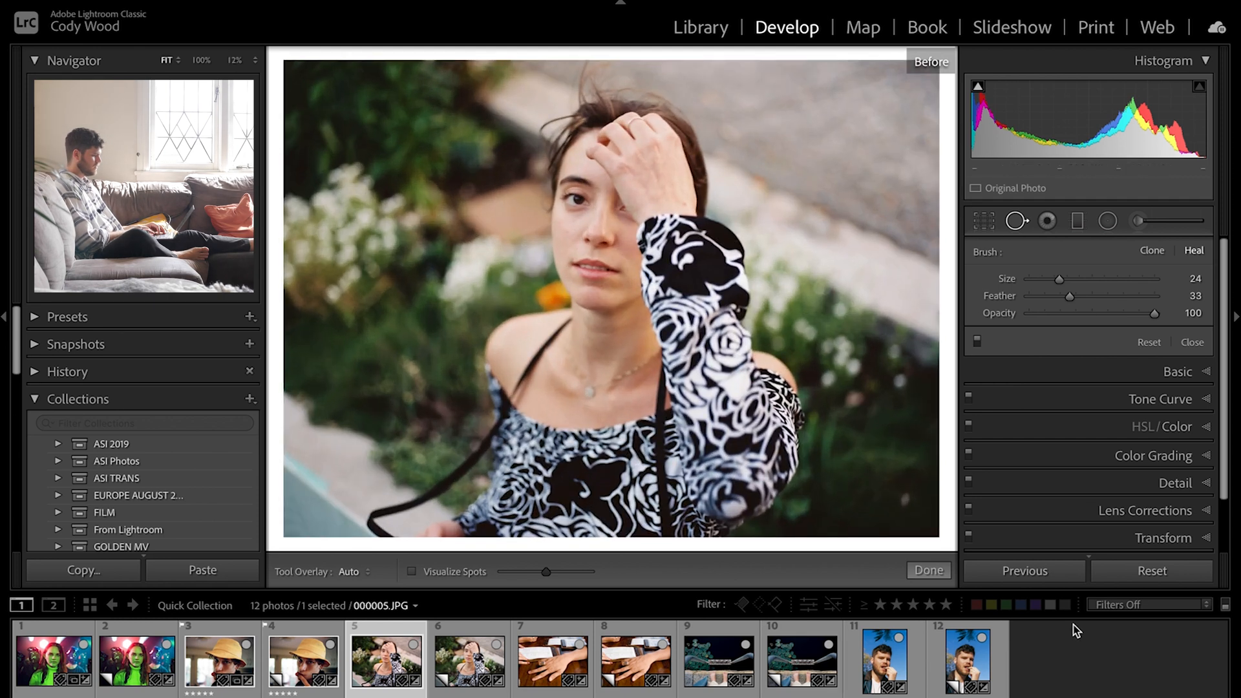
left_click(1189, 371)
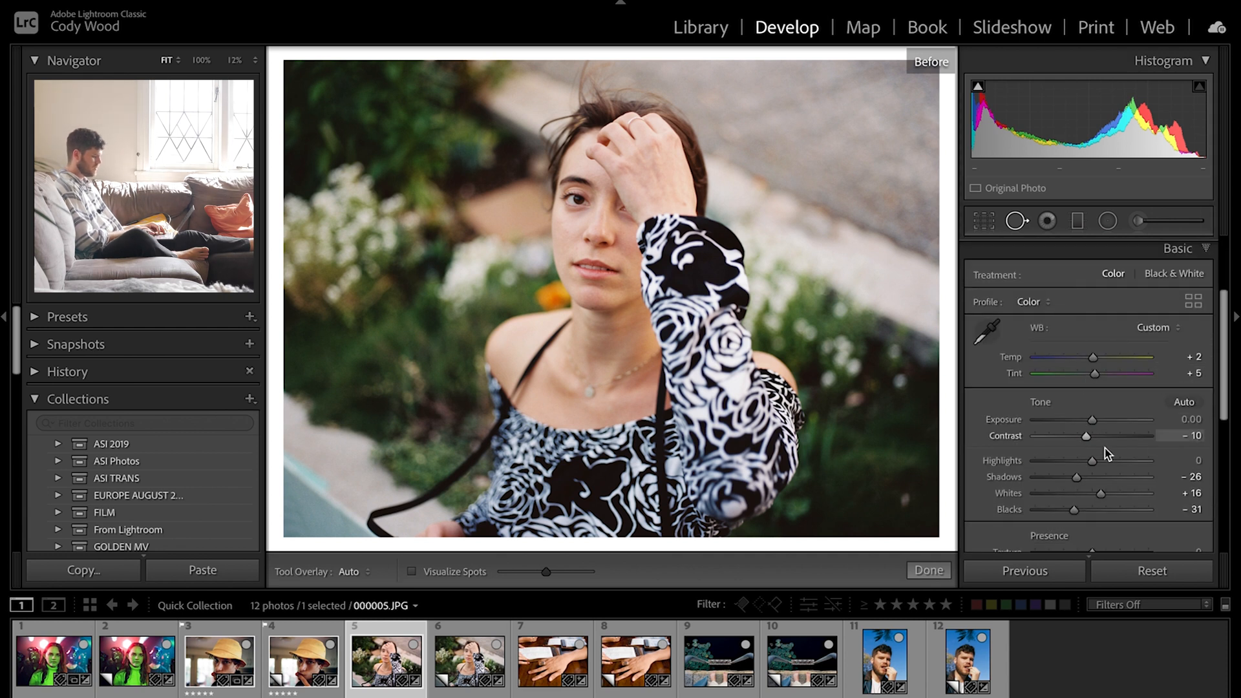
scroll(1080, 510, "down", 2)
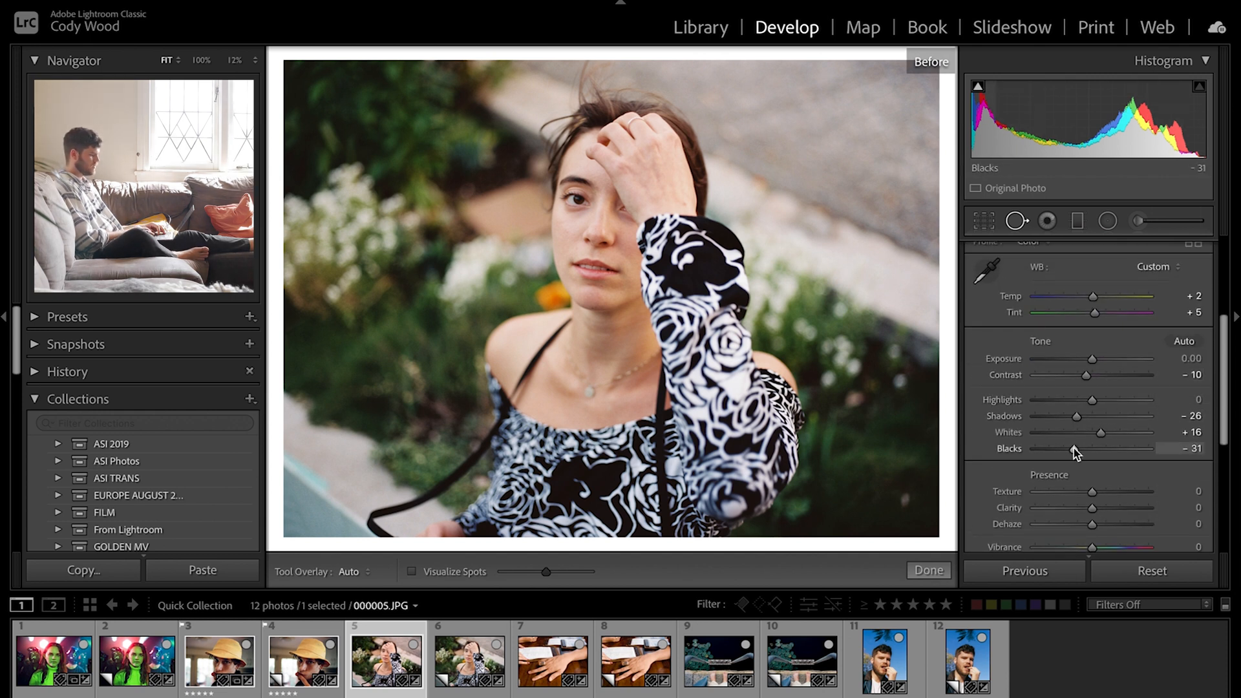
key("backslash")
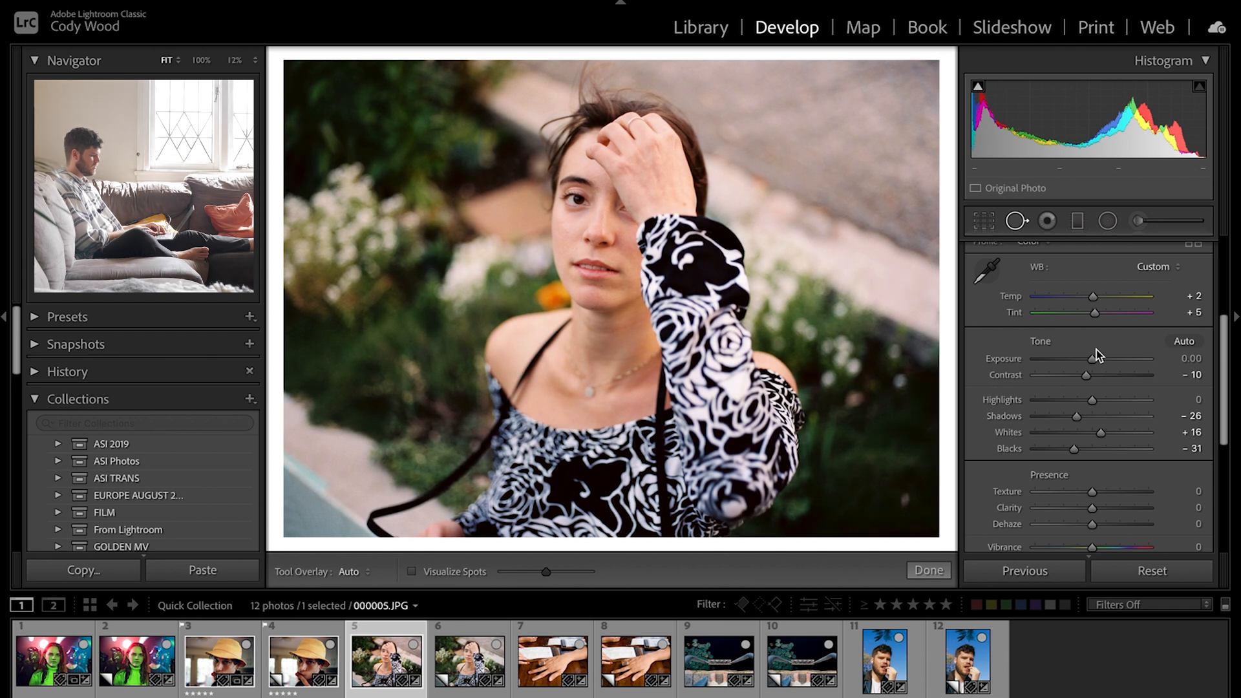
Step: Reset the garden portrait's shadows and blacks to 0, and lower shadows to -28 and blacks to -26
double_click(1078, 419)
double_click(1080, 453)
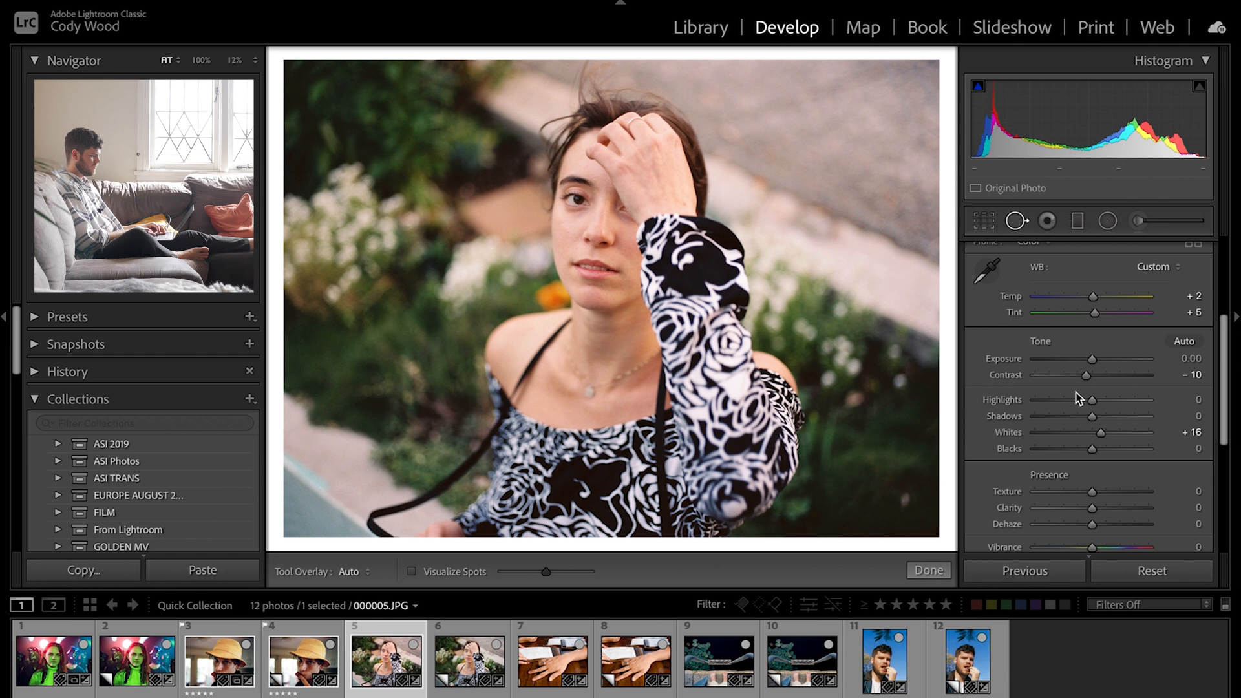
left_click_drag(1092, 417, 1075, 447)
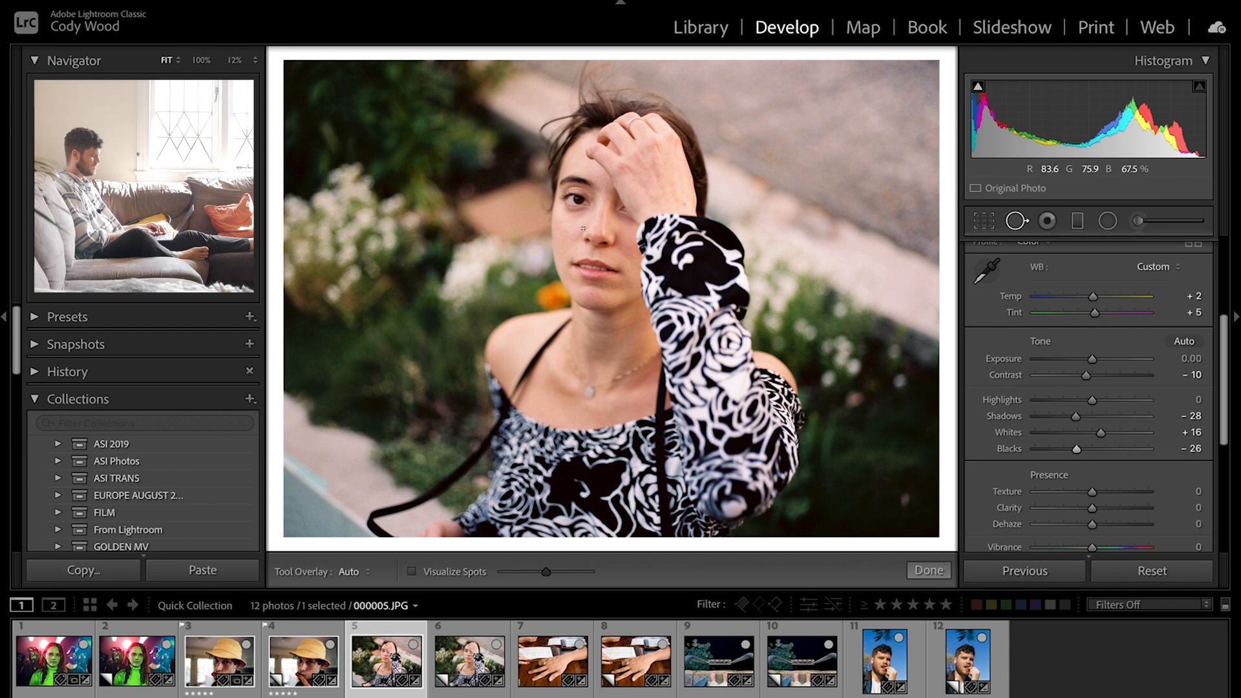
Step: Try raising the garden portrait's contrast to +48 and undo the change
left_click_drag(1086, 374, 1121, 378)
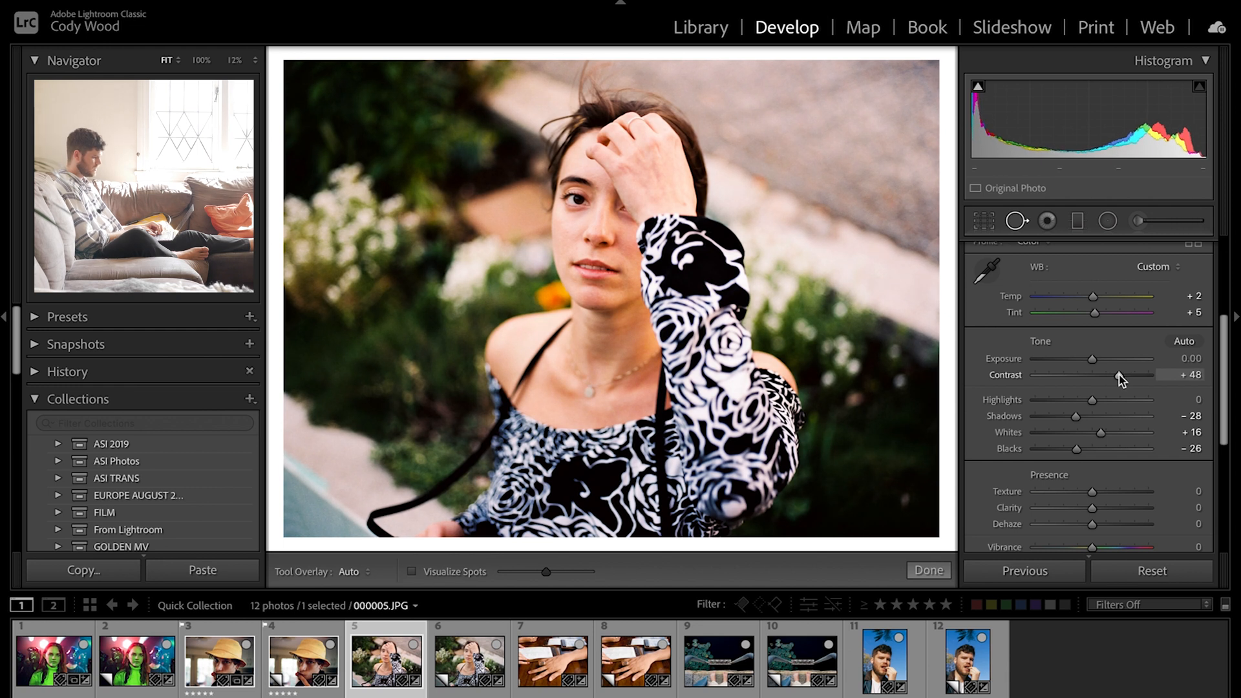
key("ctrl+z")
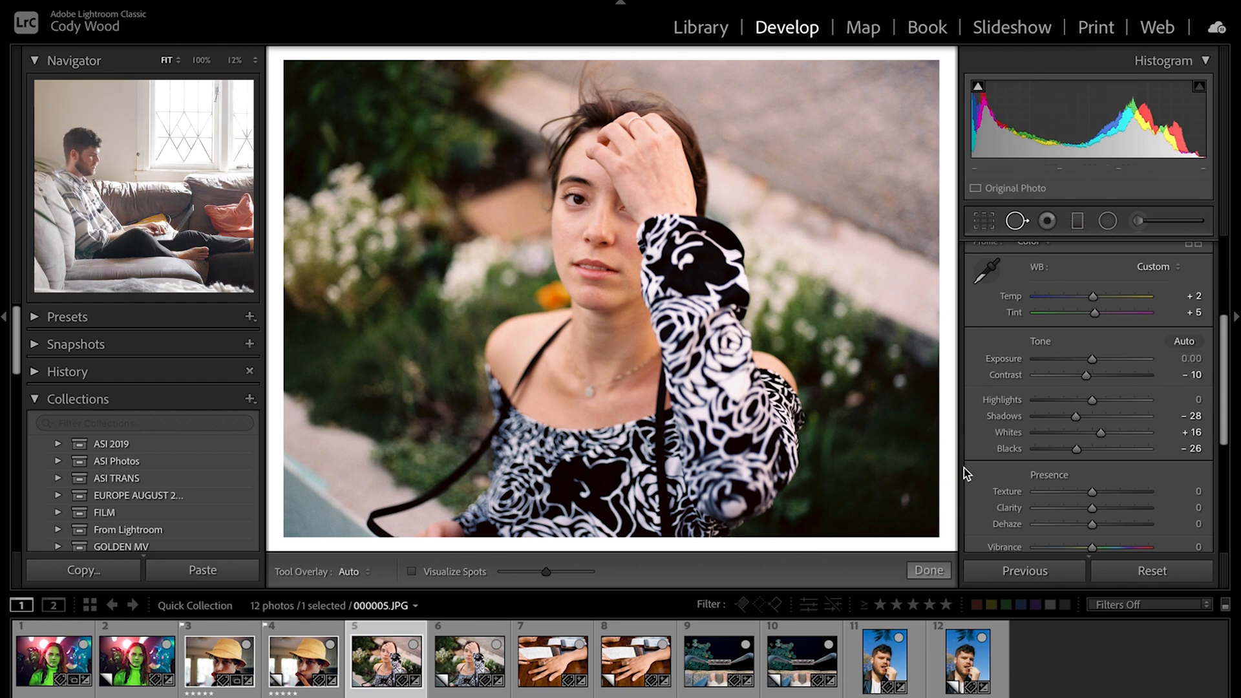
Step: Leave spot removal and examine the garden portrait's face at 100% zoom with Color Grading switched off and on
scroll(1078, 539, "down", 5)
left_click(1078, 404)
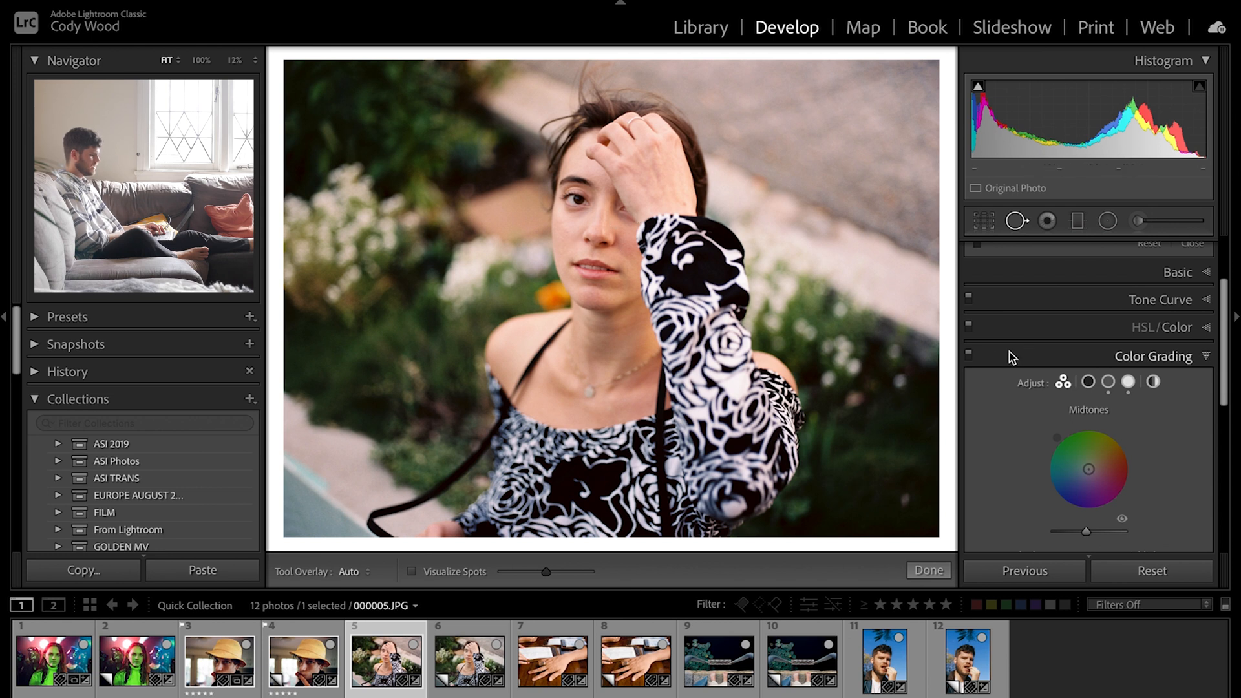
left_click(969, 353)
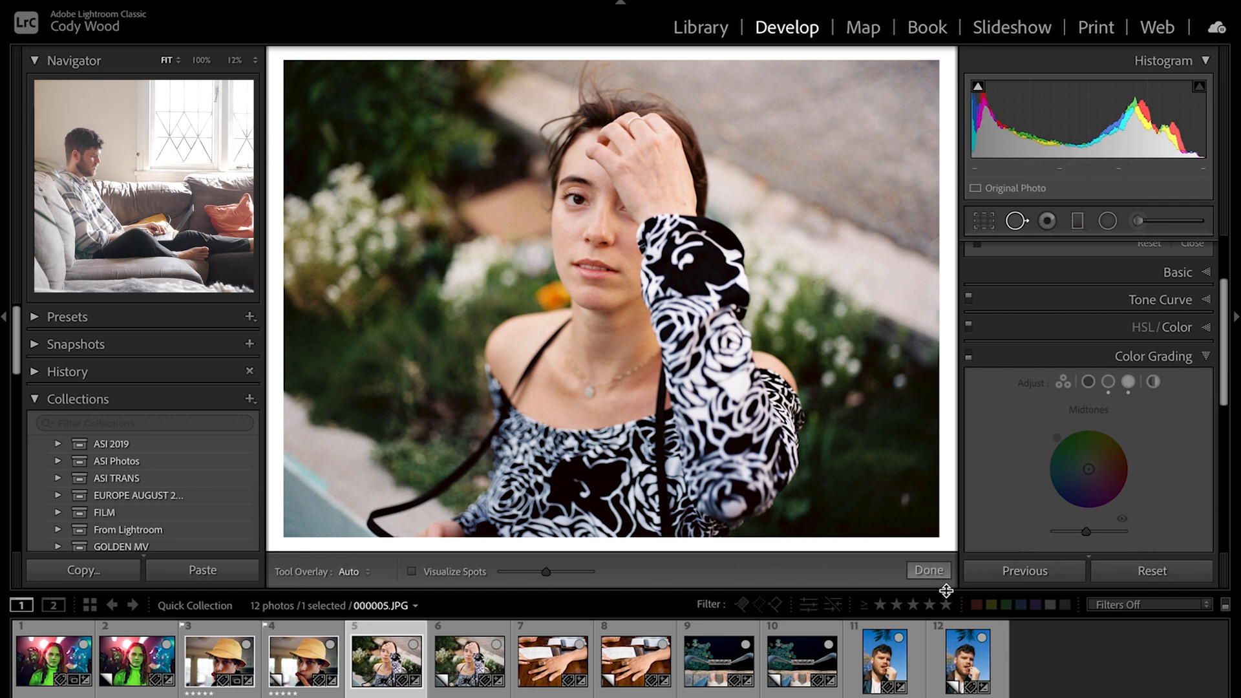
left_click(928, 571)
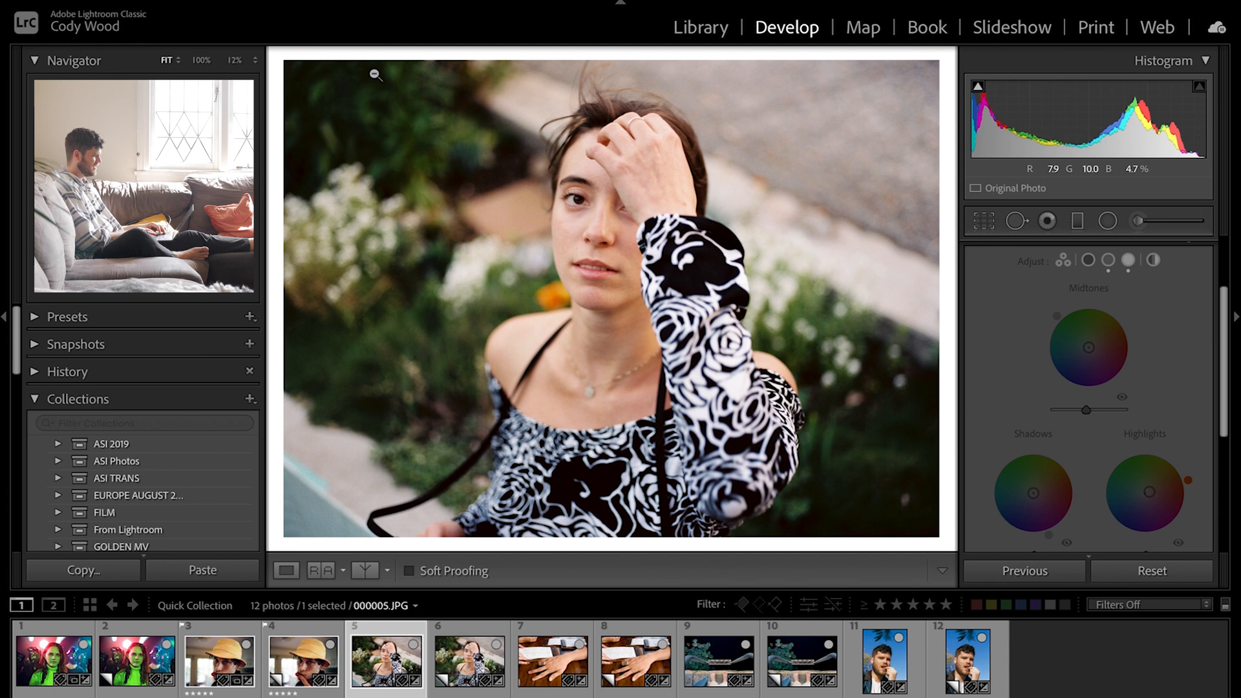
left_click(202, 60)
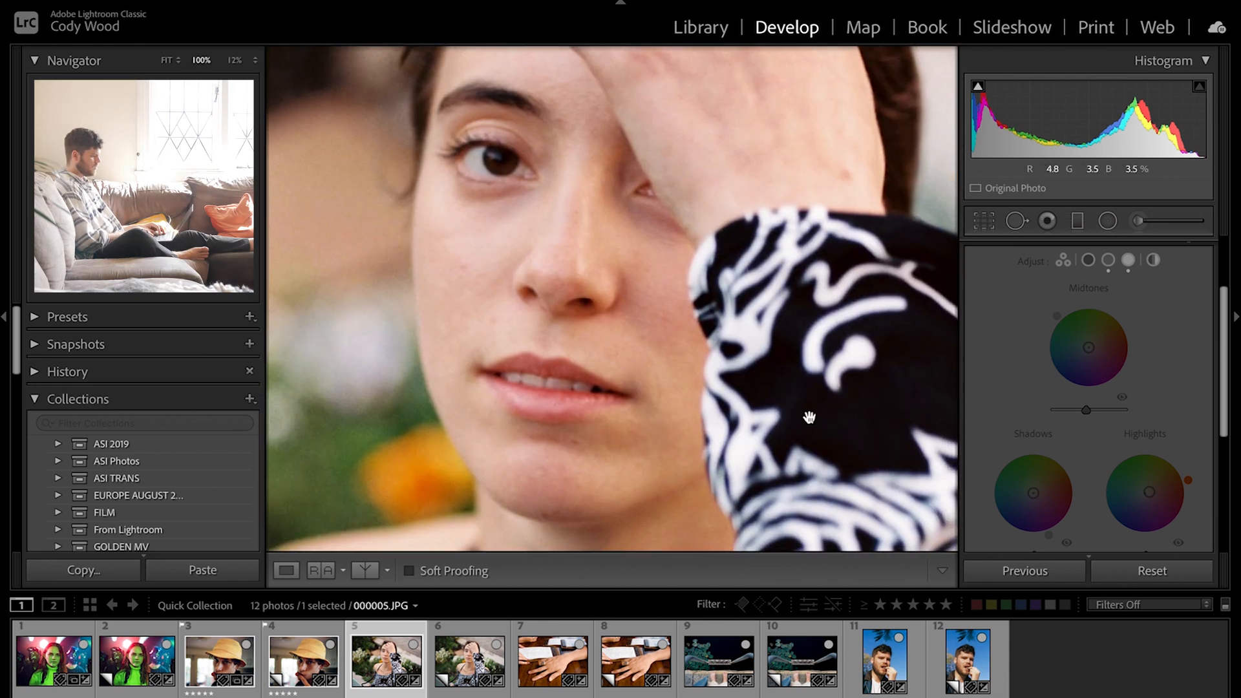
scroll(1042, 320, "up", 2)
scroll(1051, 362, "down", 1)
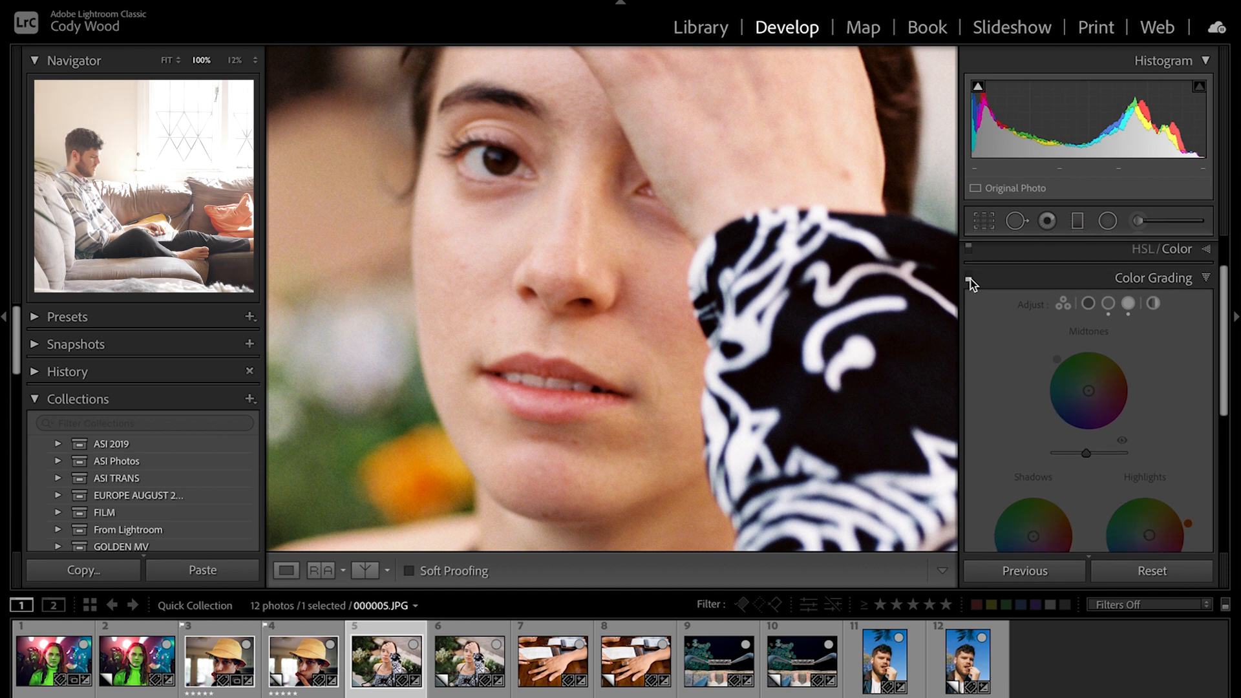
Step: Toggle the Color Grading highlights off and on to compare the skin tones, and return to the full-photo view
scroll(1003, 360, "down", 2)
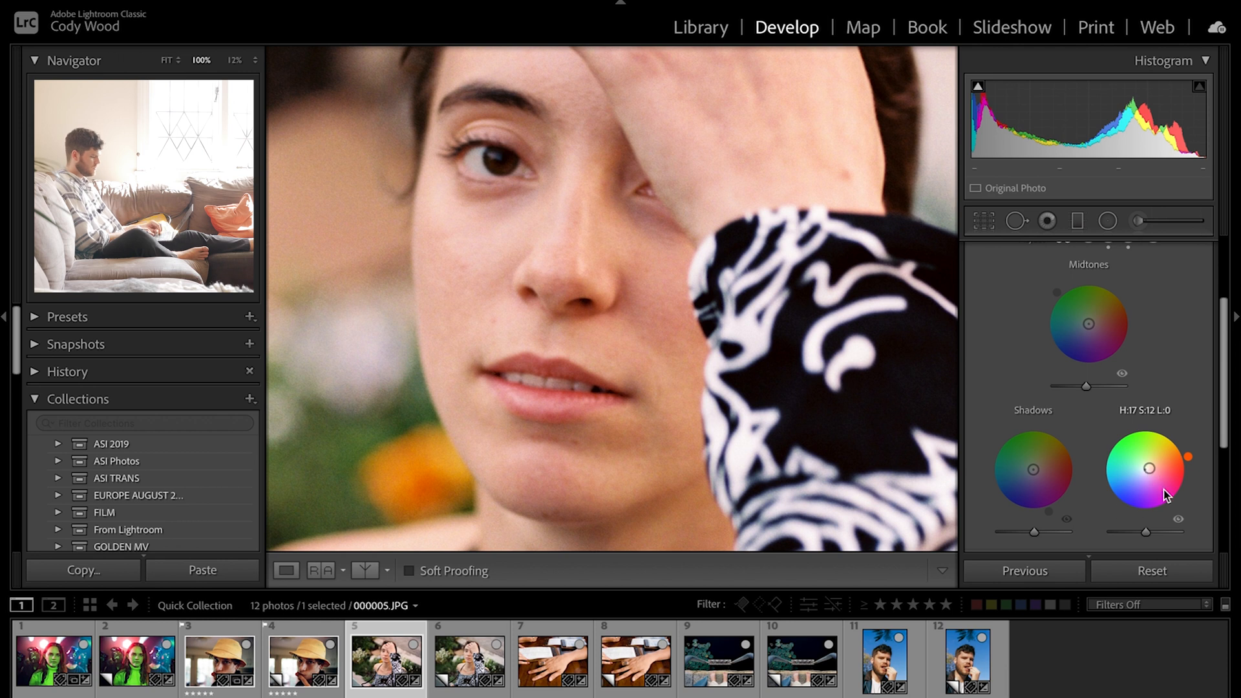
left_click(1177, 519)
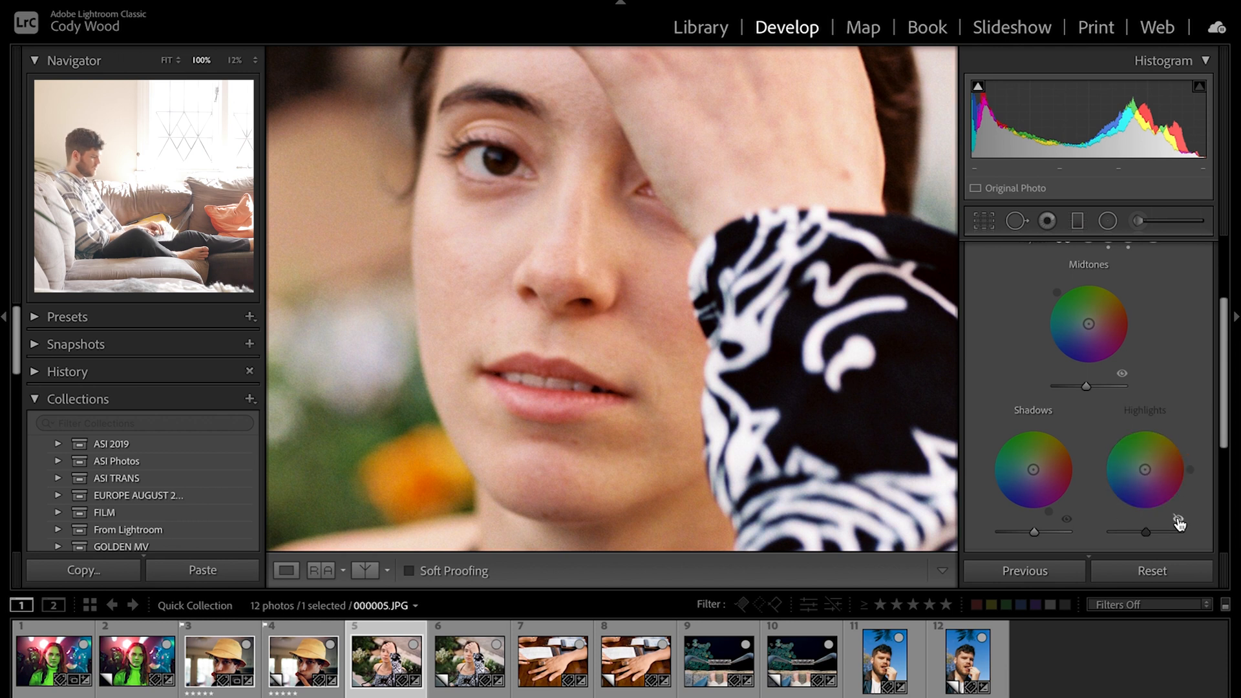
left_click(1178, 522)
left_click(1179, 521)
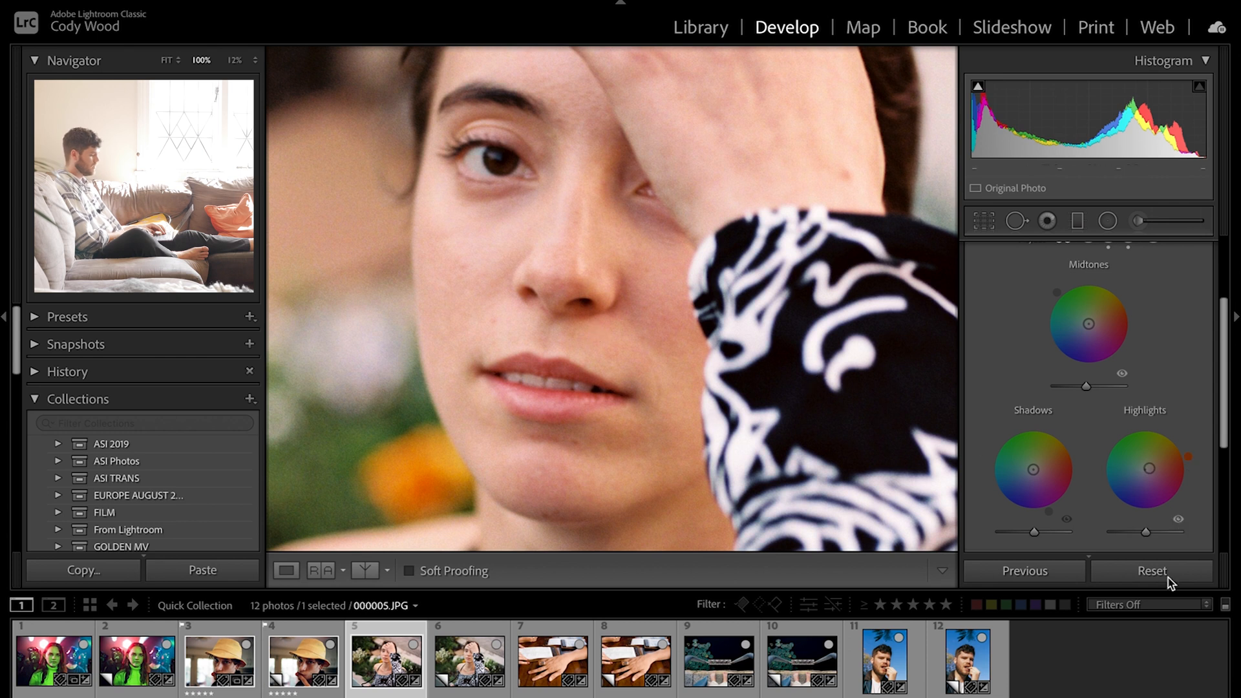
left_click(881, 460)
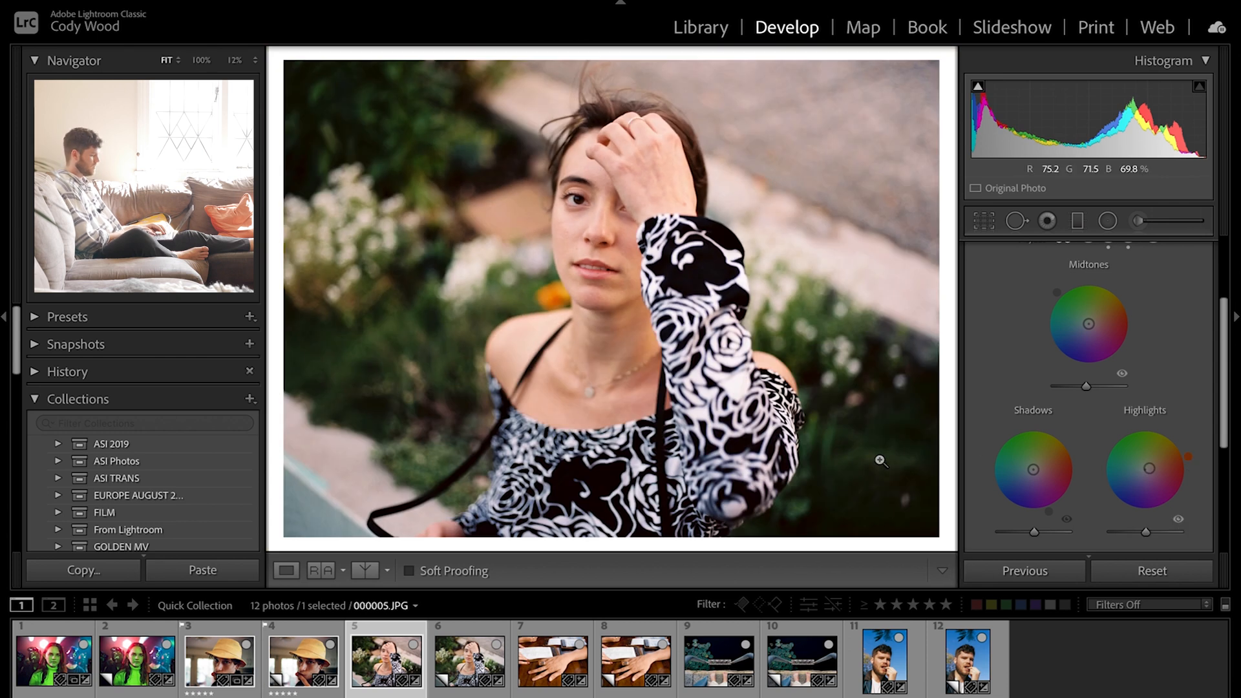